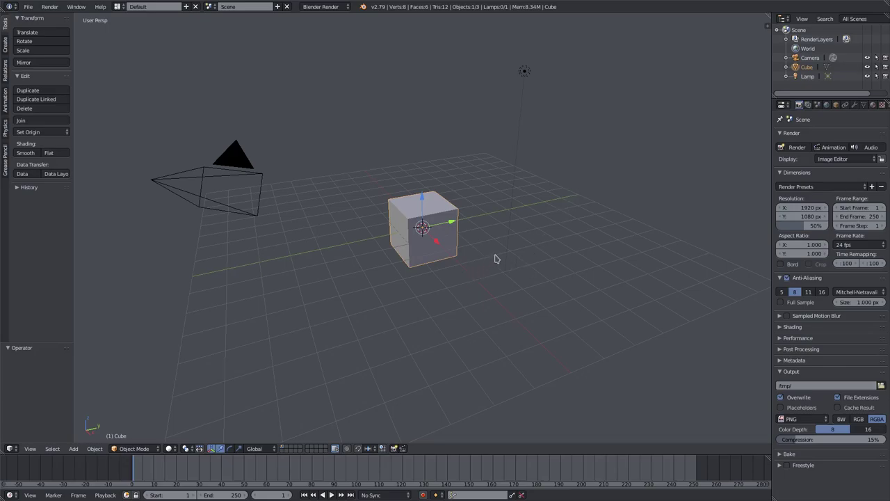
- Delete the default camera, cube and lamp from the scene
key("b")
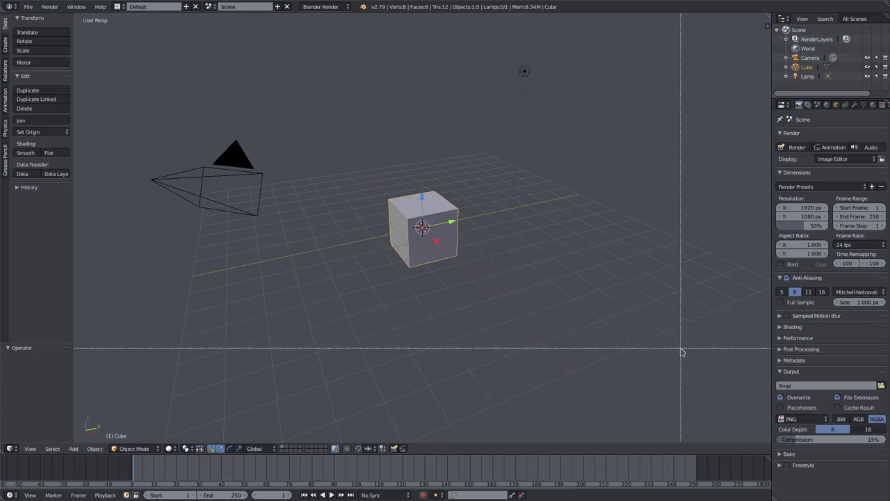
left_click_drag(682, 348, 117, 57)
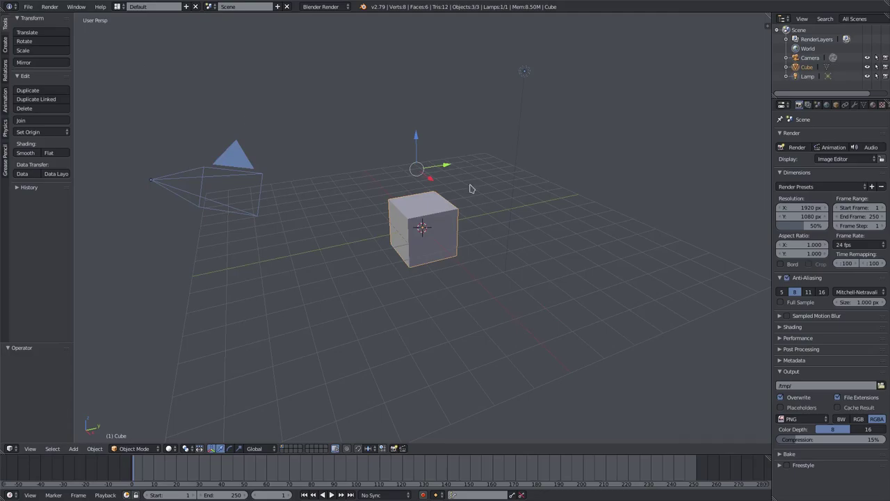
key("x")
left_click(595, 249)
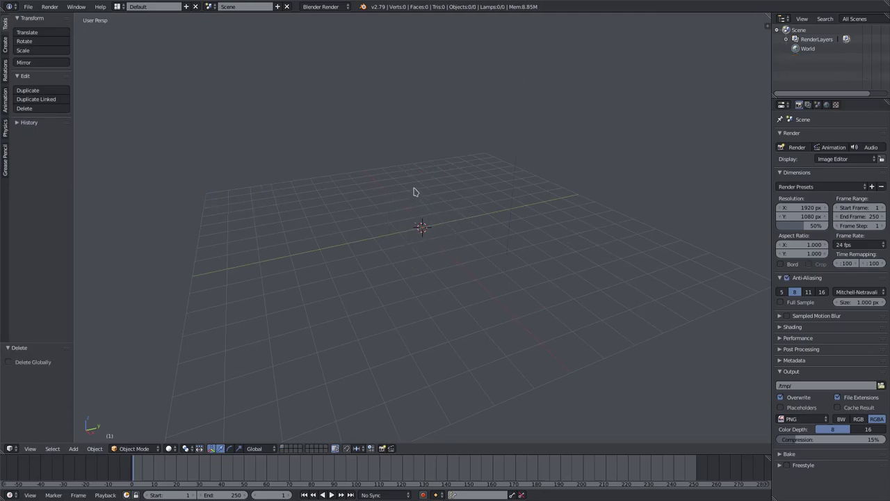
- Add a UV sphere mesh at the centre of the empty scene
key("shift+a")
mouse_move(414, 185)
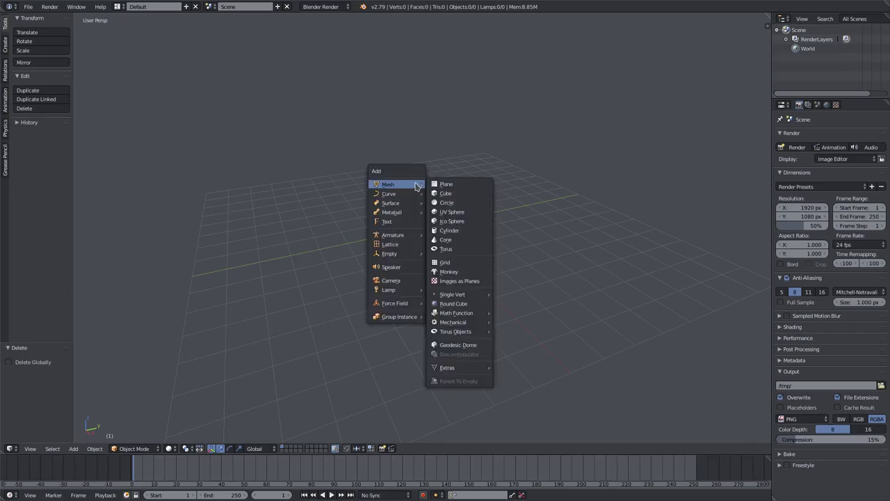
left_click(477, 216)
scroll(437, 260, "up", 4)
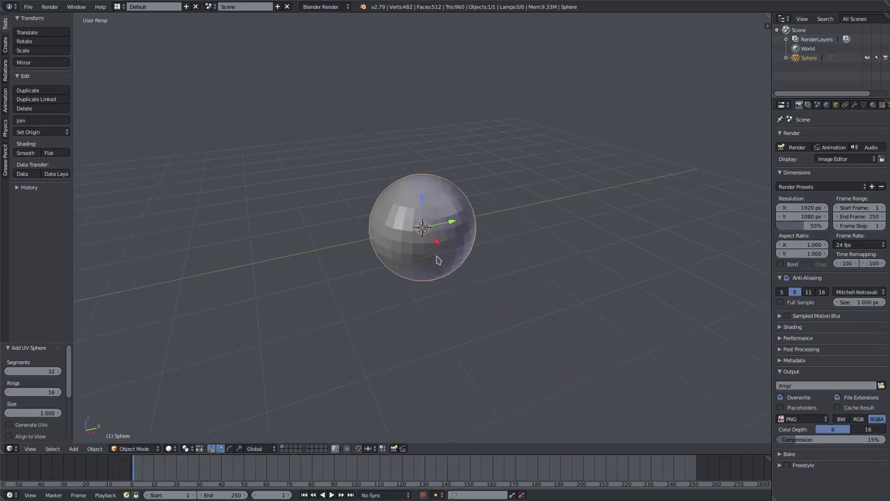
- Set the new UV sphere to 14 segments and 7 rings
left_click_drag(73, 273, 133, 273)
left_click_drag(80, 347, 80, 279)
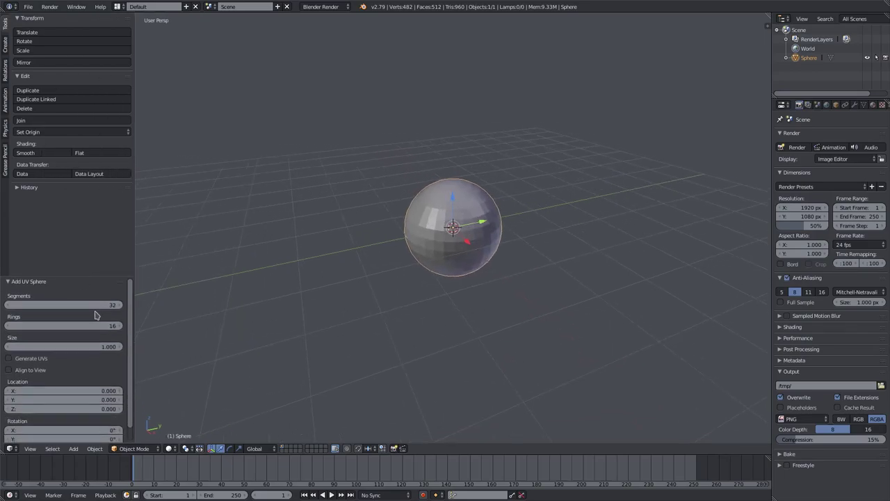
left_click(95, 305)
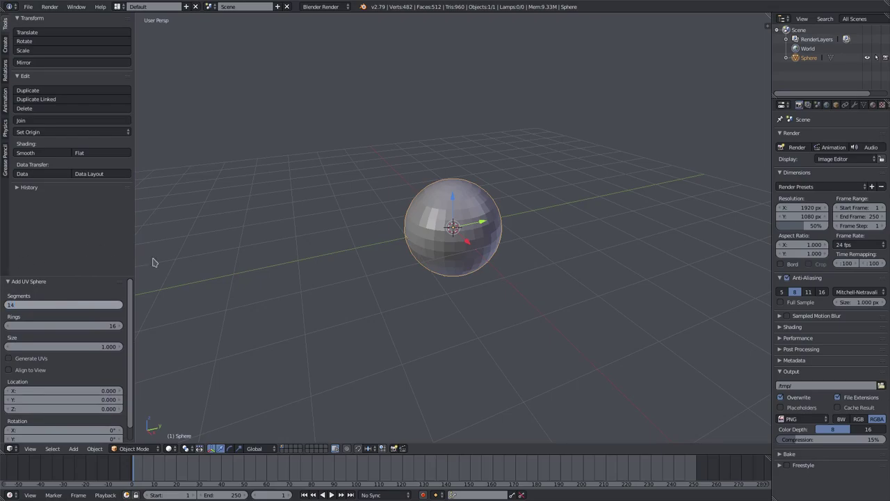
key("Return")
left_click(80, 326)
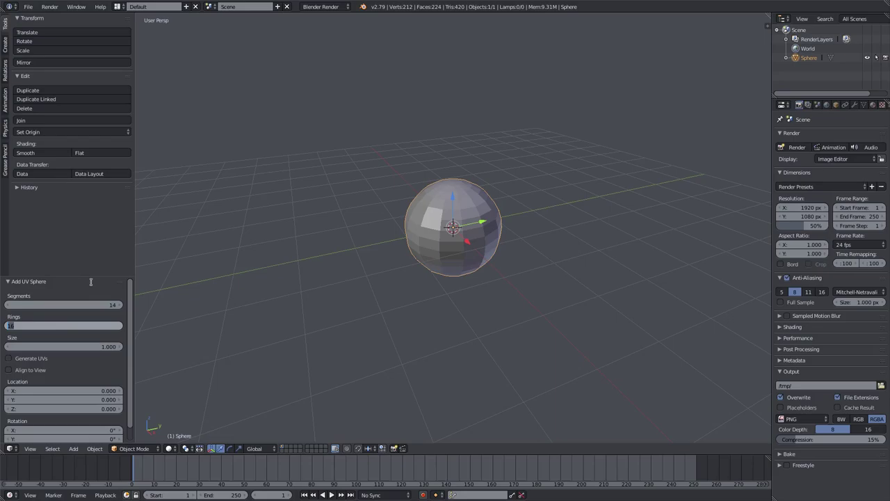
type("14")
key("Return")
scroll(463, 292, "up", 3)
middle_click_drag(453, 285, 509, 270)
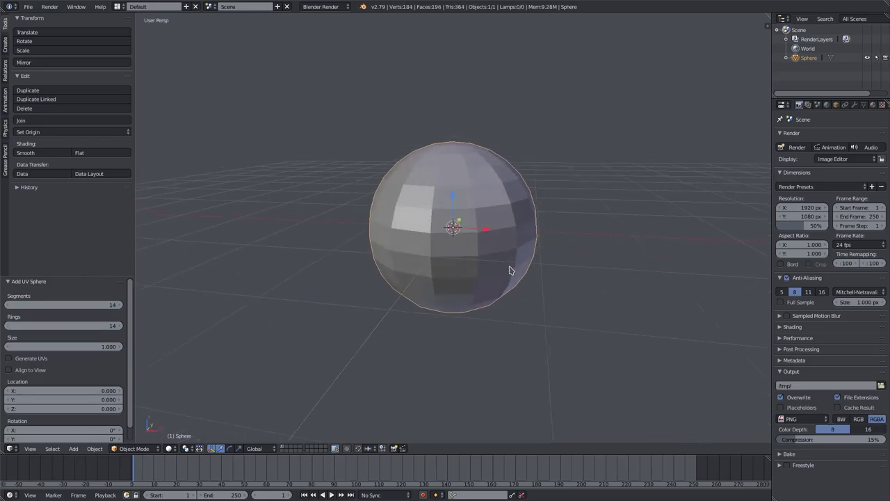
left_click_drag(87, 324, 79, 319)
middle_click_drag(409, 286, 454, 274)
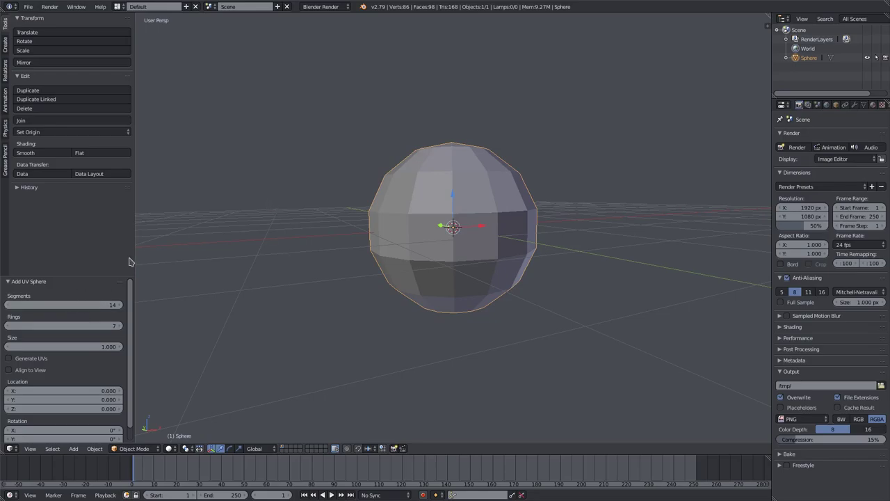
- Add a Subdivision Surface modifier to the sphere with 2 view subdivisions
left_click_drag(134, 260, 86, 263)
middle_click_drag(568, 172, 564, 209)
scroll(563, 209, "up", 1)
scroll(564, 209, "up", 2)
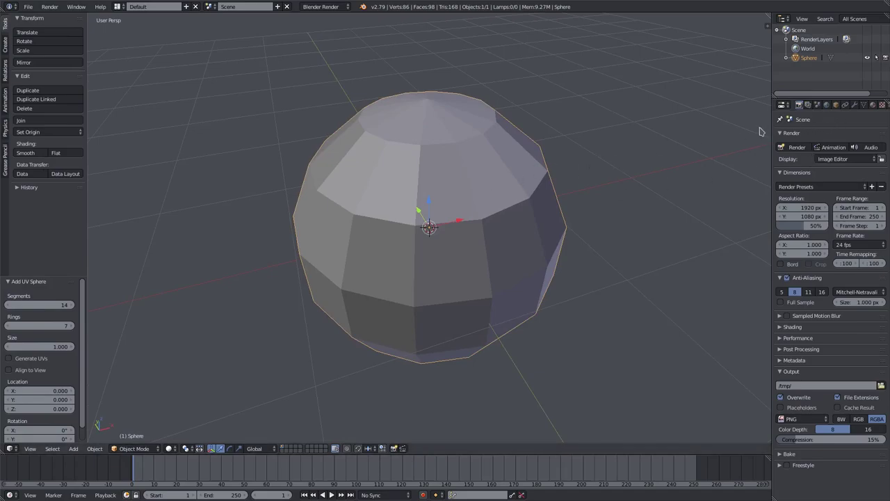
left_click_drag(770, 126, 711, 127)
left_click(794, 104)
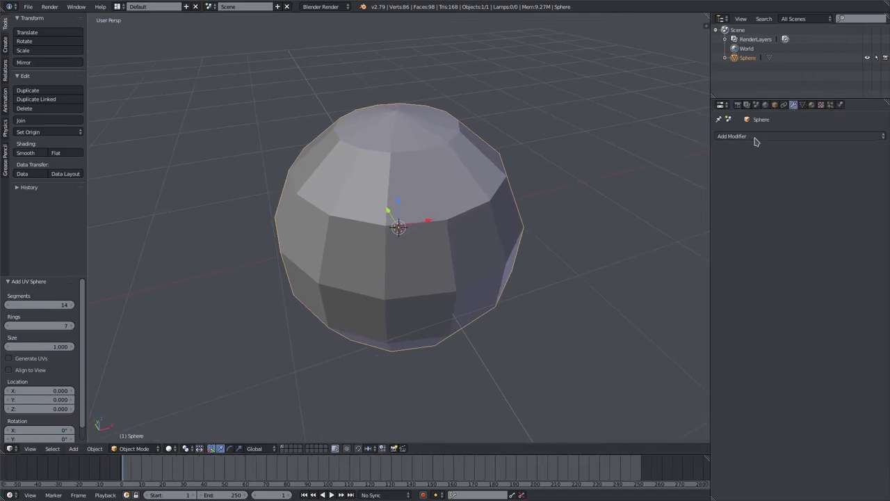
left_click(800, 135)
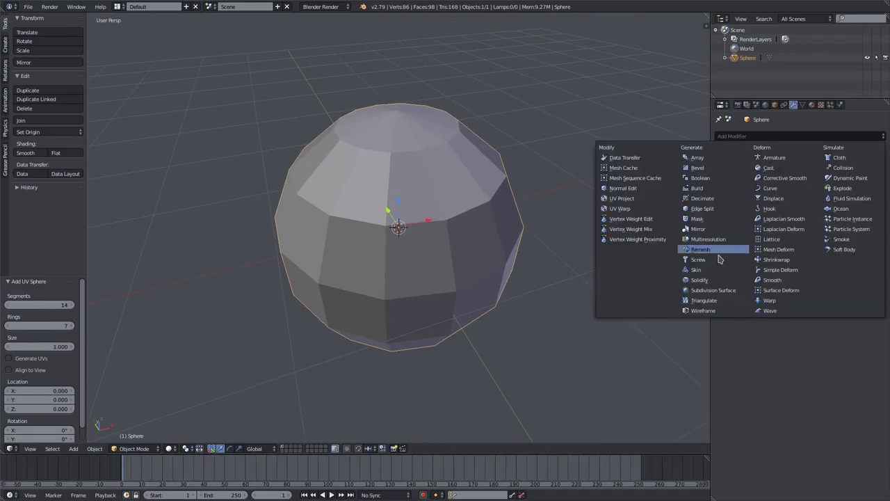
left_click(726, 293)
left_click(793, 198)
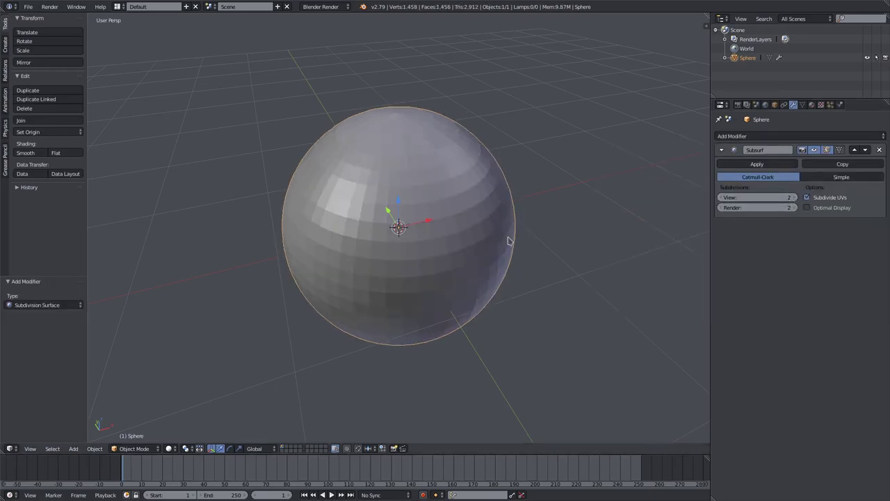
middle_click_drag(508, 238, 481, 231)
- Reduce the modifier's view subdivisions to 1 and apply it to the sphere's mesh
key("Tab")
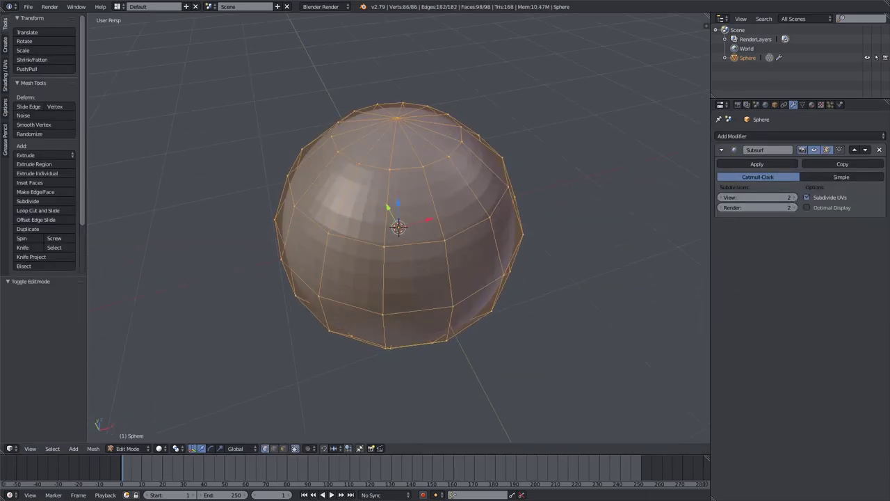
left_click(721, 198)
key("Tab")
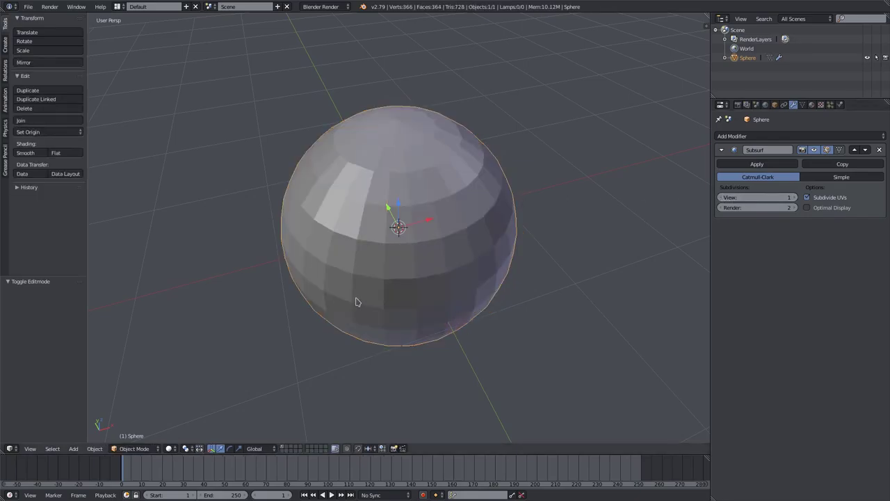
left_click(757, 164)
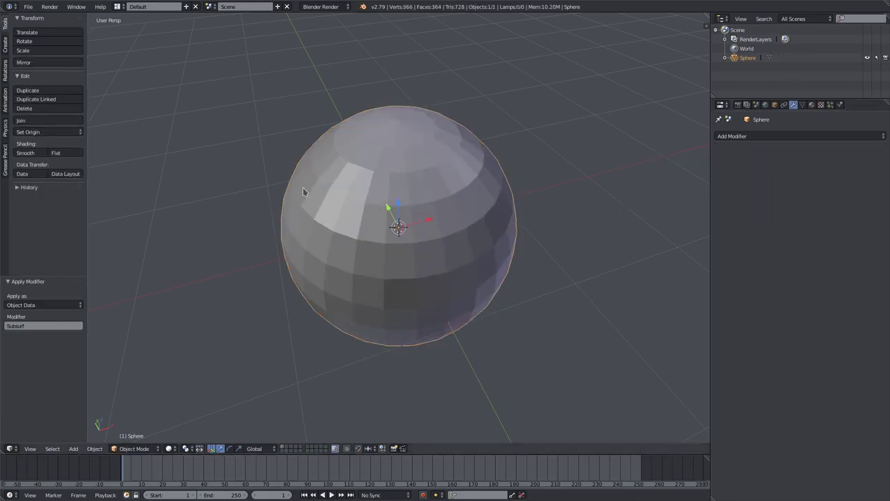
- Select the sphere's bottom and top pole vertices together in Edit Mode
key("Tab")
middle_click_drag(303, 192, 304, 233)
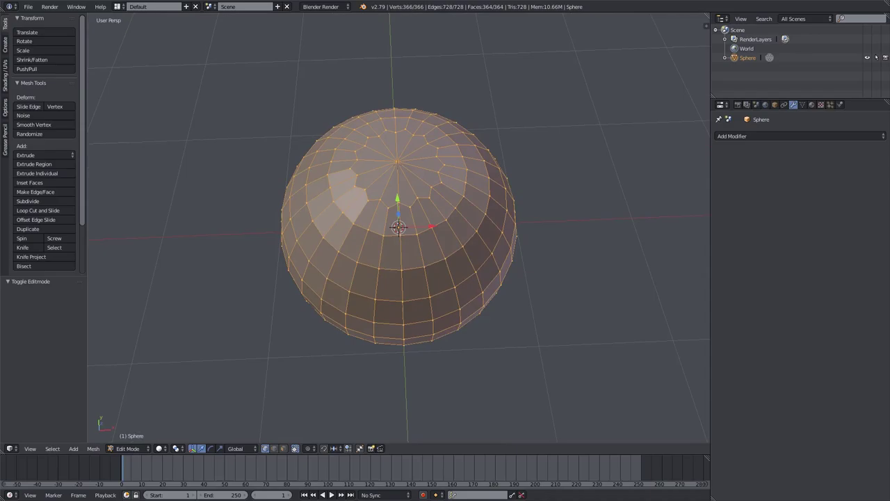
right_click(398, 162)
middle_click_drag(398, 161, 409, 147)
middle_click_drag(313, 209, 313, 272)
right_click(399, 218)
scroll(399, 218, "up", 1)
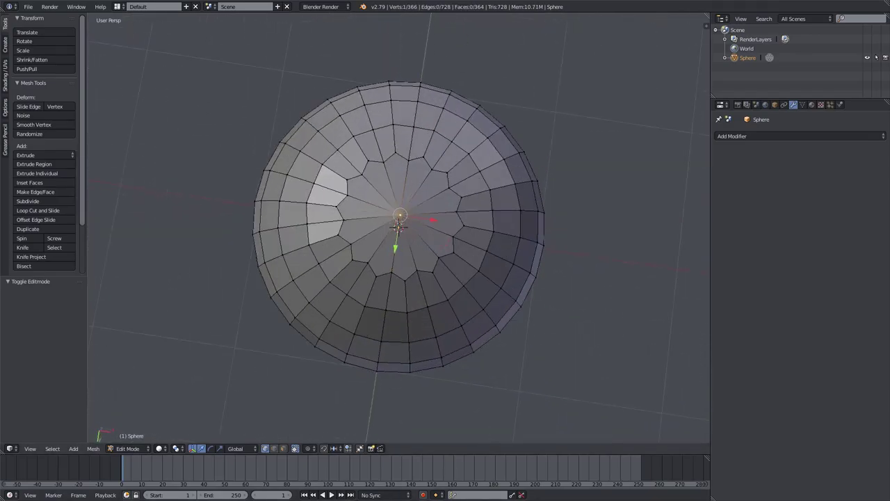
scroll(407, 241, "up", 2)
middle_click_drag(399, 218, 413, 270)
scroll(413, 270, "down", 2)
scroll(398, 228, "down", 2)
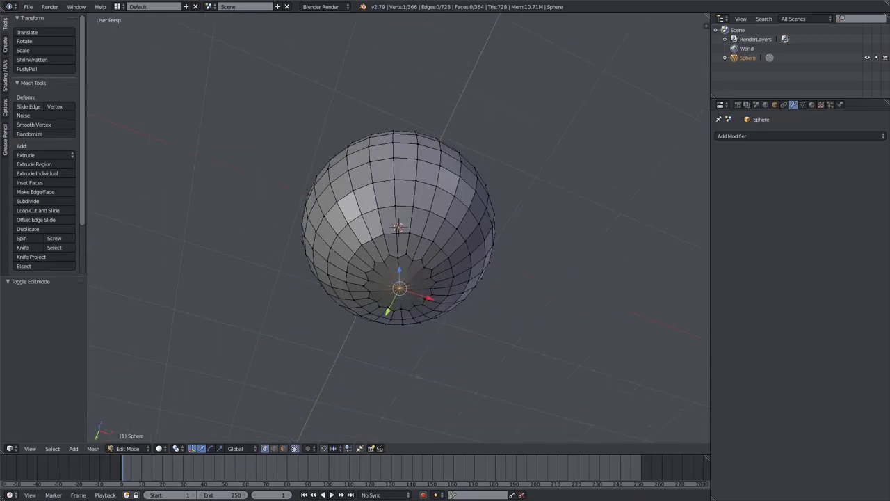
scroll(437, 341, "up", 2)
mouse_move(437, 340)
middle_mouse_down("shift")
mouse_move(433, 304)
mouse_move(429, 339)
middle_mouse_up("shift")
key("Tab")
key("Tab")
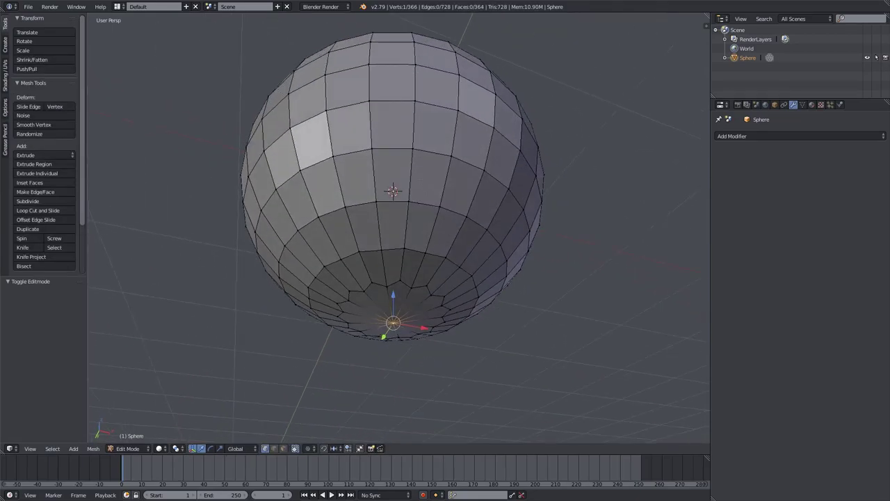
middle_click_drag(431, 274, 432, 331)
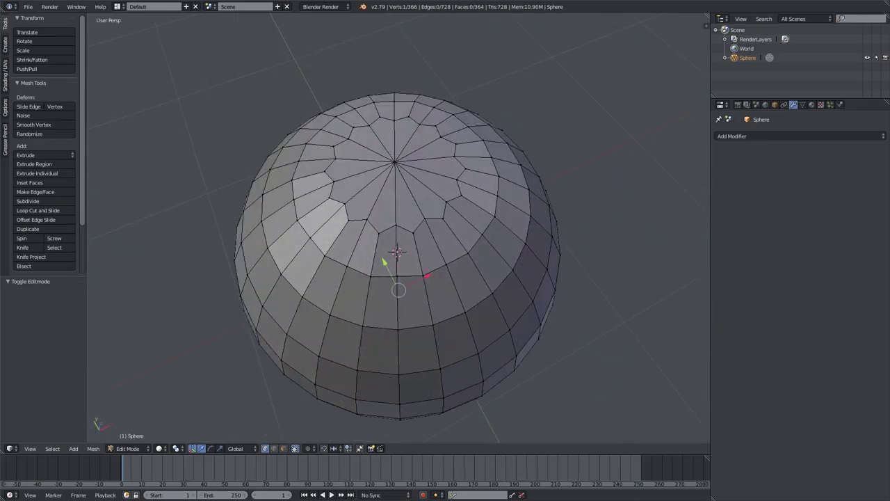
right_click(395, 162, "shift")
- Scale the two pole vertices along the global Z axis to pull them inward
middle_click_drag(397, 163, 400, 120)
key("s")
key("z")
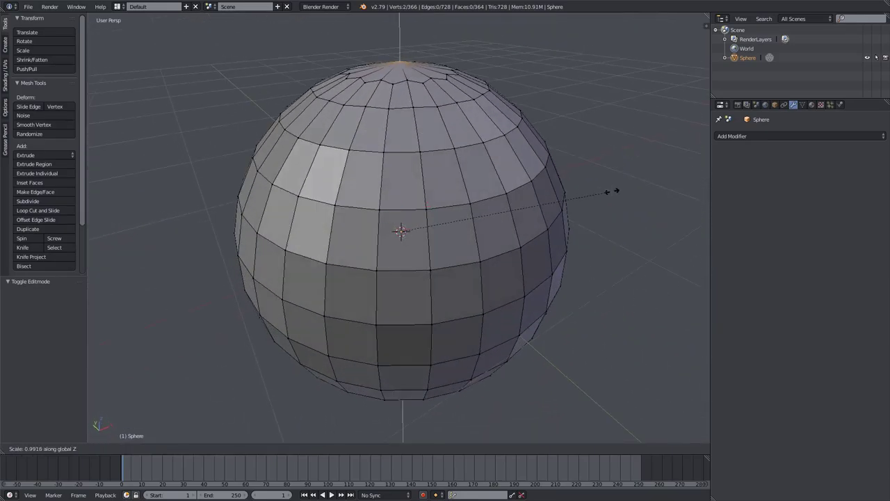
left_click(582, 186)
middle_click_drag(417, 316, 384, 392)
key("Tab")
key("Tab")
middle_click_drag(388, 160, 390, 101)
- Scale the pole vertices along Z again by about 0.793 to deepen both dimples
key("s")
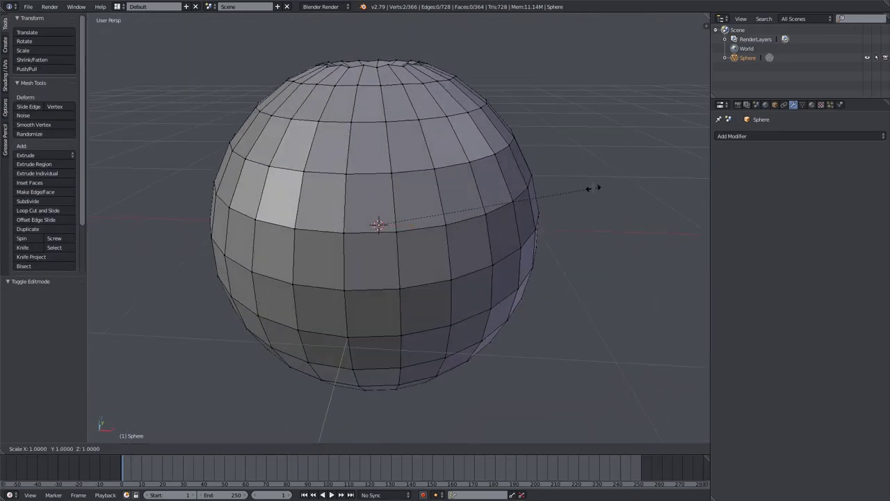
key("z")
left_click(540, 188)
- Select every vertex of the zigzag rim around the sphere's top dimple, leaving the pole vertex out
middle_click_drag(539, 188, 540, 247)
right_click(411, 185)
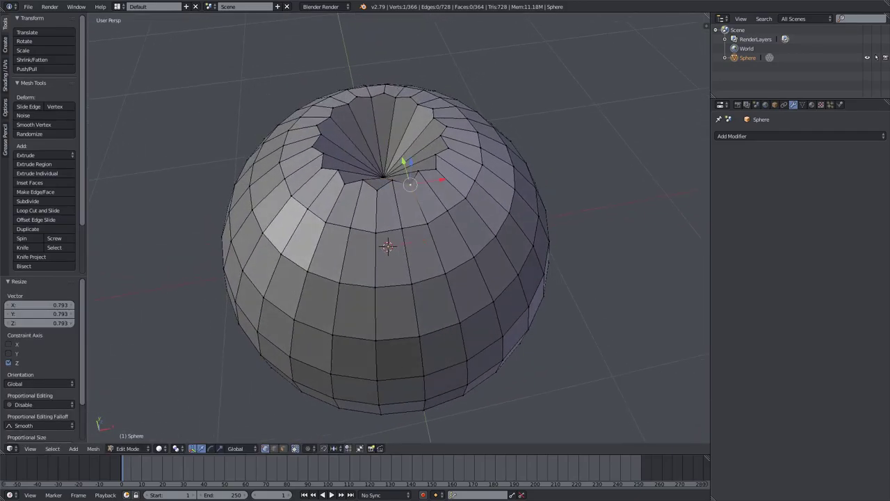
right_click(418, 170, "shift")
right_click(436, 168, "shift")
right_click(436, 154, "shift")
right_click(449, 148, "shift")
right_click(446, 126, "shift")
right_click(441, 136, "shift")
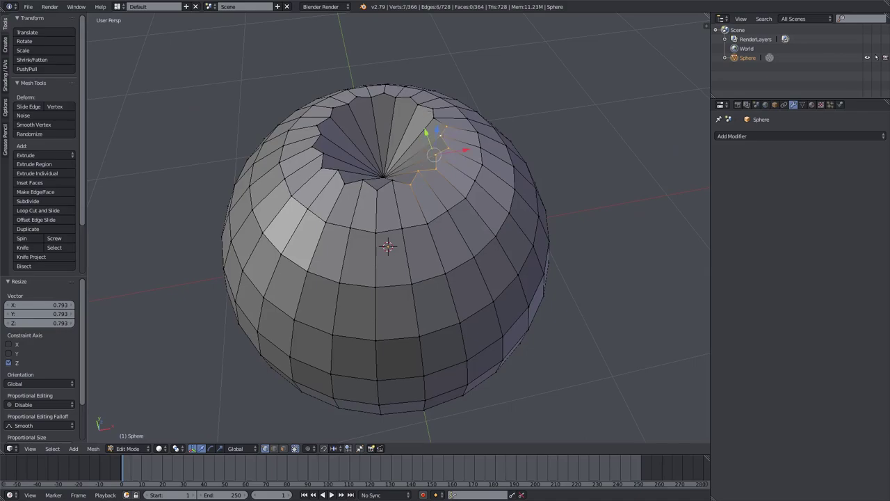
right_click(434, 119, "shift")
right_click(432, 109, "shift")
right_click(418, 105, "shift")
right_click(408, 98, "shift")
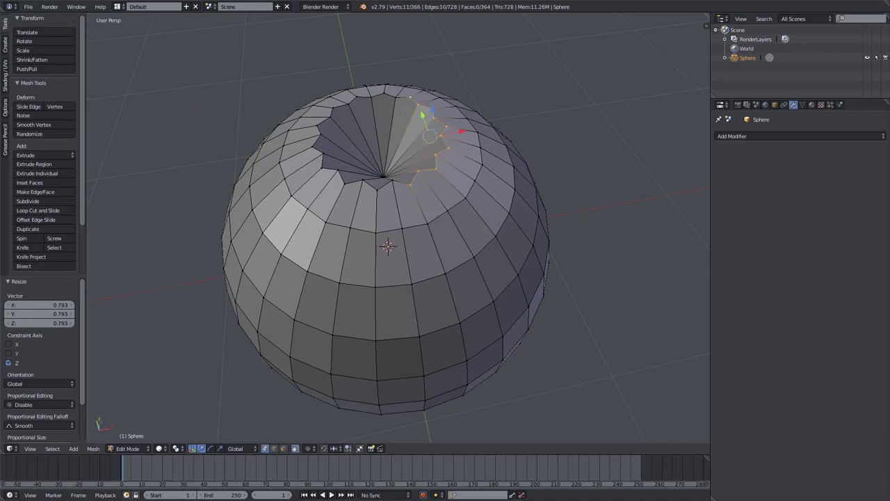
right_click(395, 97, "shift")
right_click(383, 93, "shift")
right_click(348, 104, "shift")
right_click(333, 108, "shift")
right_click(357, 96, "shift")
right_click(372, 97, "shift")
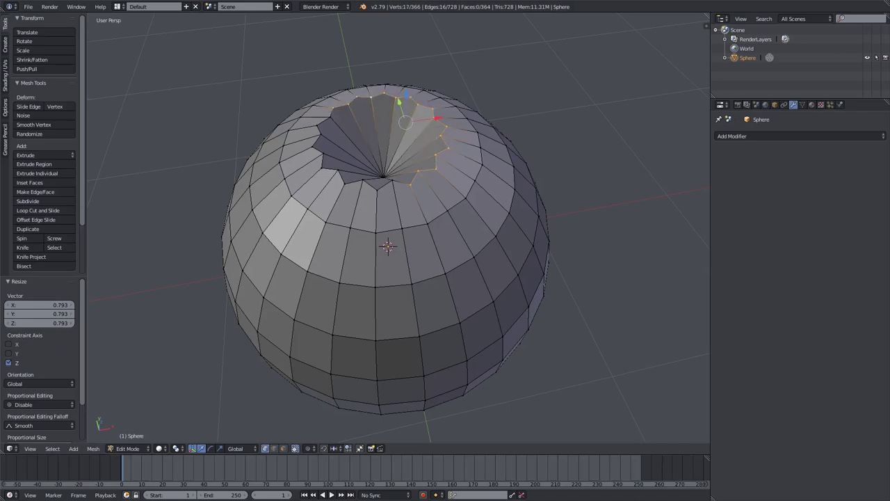
right_click(330, 117, "shift")
right_click(317, 126, "shift")
right_click(321, 133, "shift")
right_click(312, 146, "shift")
right_click(323, 153, "shift")
right_click(321, 167, "shift")
right_click(330, 173, "alt+shift")
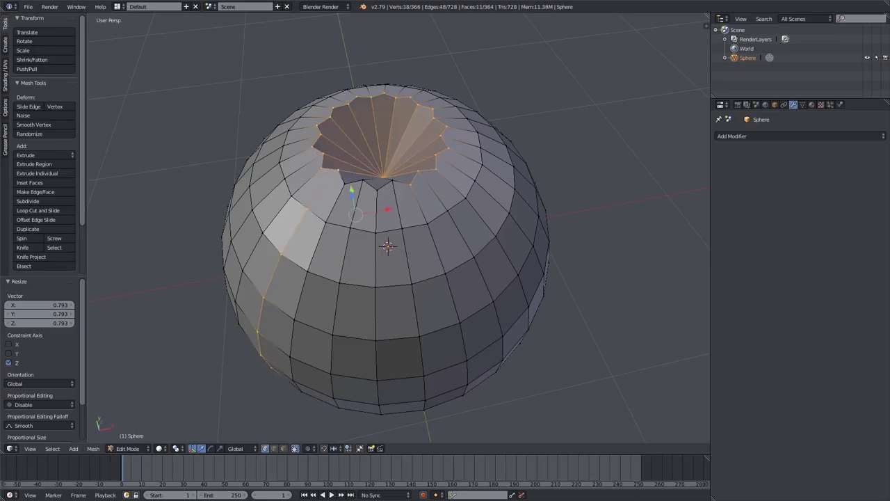
key("ctrl+z")
right_click(339, 169, "shift")
right_click(344, 184, "shift")
right_click(362, 180, "shift")
right_click(377, 190, "shift")
right_click(393, 180, "shift")
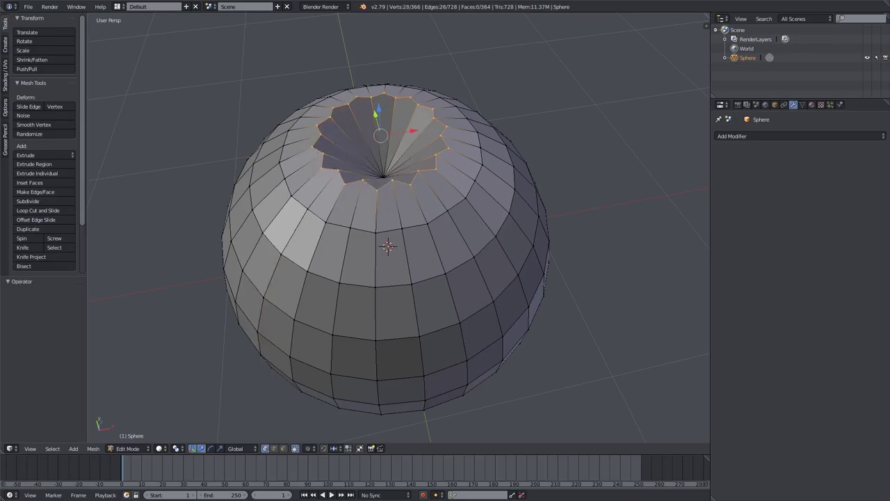
- Add the vertices along one half of the bottom dimple's zigzag rim to the existing top rim selection
middle_click_drag(392, 182, 389, 59)
right_click(407, 208, "shift")
right_click(391, 211, "shift")
right_click(377, 204, "shift")
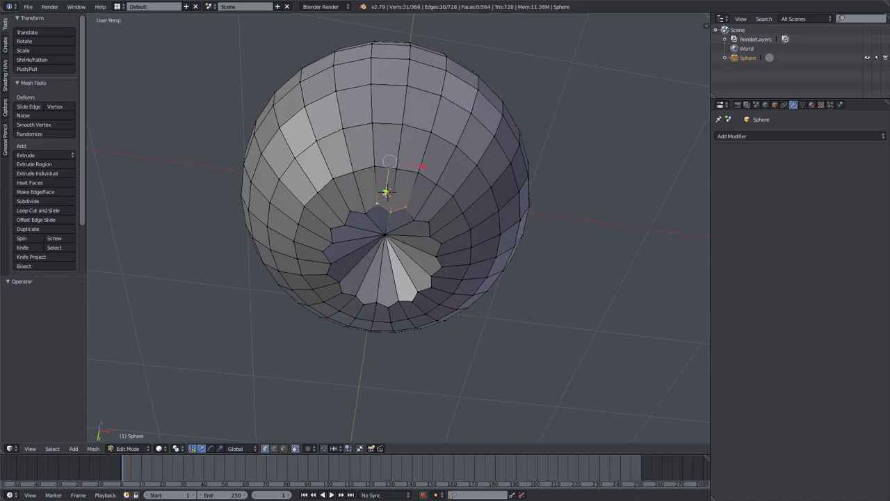
right_click(414, 220, "alt+shift")
key("ctrl+z")
right_click(441, 242, "shift")
right_click(430, 237, "shift")
right_click(429, 222, "shift")
right_click(414, 221, "shift")
right_click(437, 257, "alt+shift")
key("ctrl+z")
right_click(436, 257, "shift")
right_click(442, 267, "shift")
right_click(431, 276, "alt+shift")
key("ctrl+z")
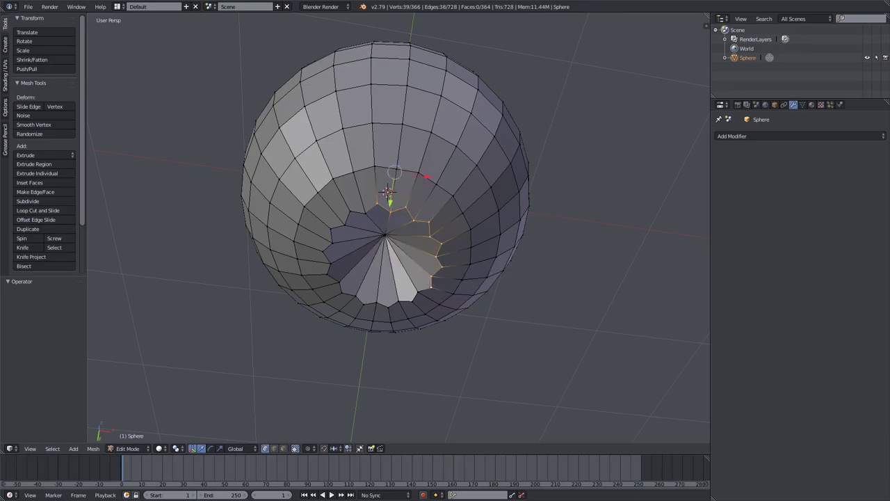
- Complete the bottom dimple's rim selection with its remaining zigzag vertices, leaving the pole vertex out
right_click(407, 300, "alt+shift")
right_click(375, 304, "ctrl")
right_click(347, 295, "alt+shift")
right_click(350, 299, "alt+shift")
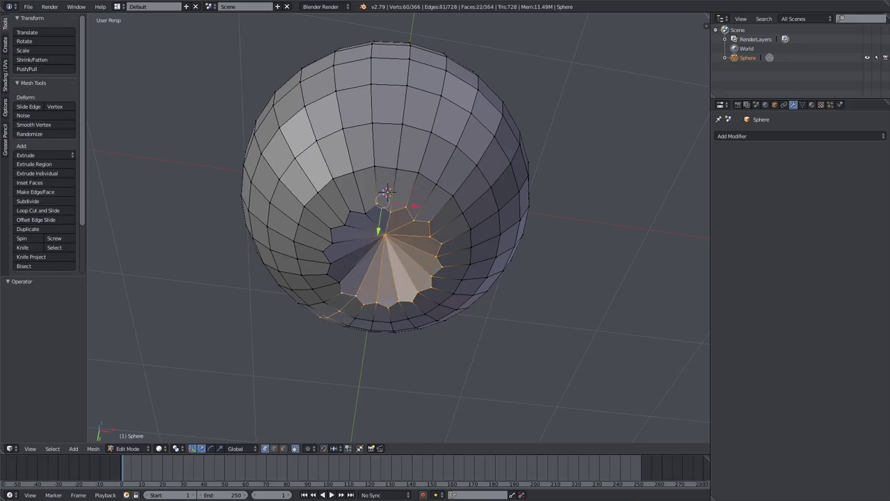
key("ctrl+z")
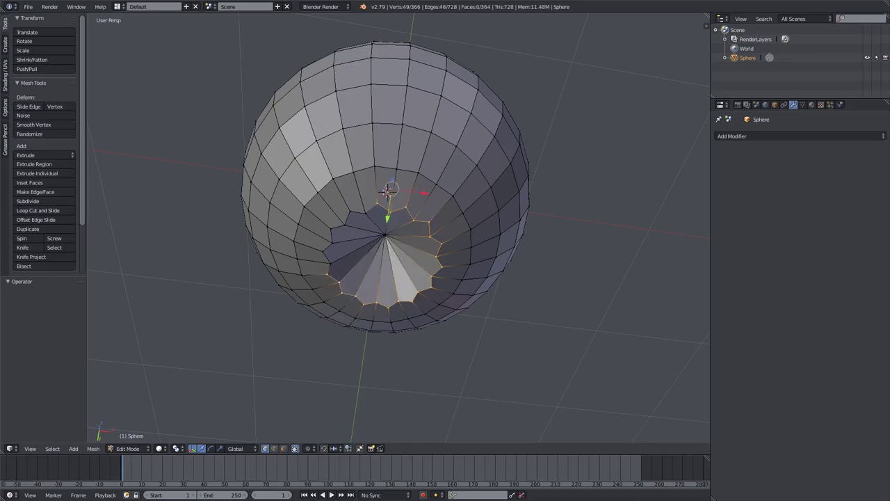
right_click(331, 264, "shift")
right_click(323, 251, "shift")
right_click(333, 243, "shift")
right_click(330, 228, "shift")
right_click(345, 225, "shift")
right_click(349, 212, "shift")
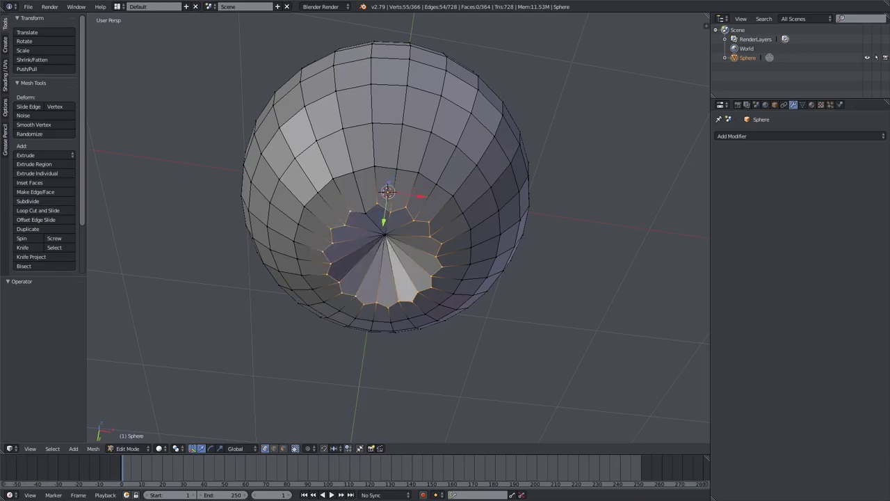
- Scale both dimple rims along the global Z axis to about 0.929, pulling them inward
middle_click_drag(378, 204, 407, 308)
key("s")
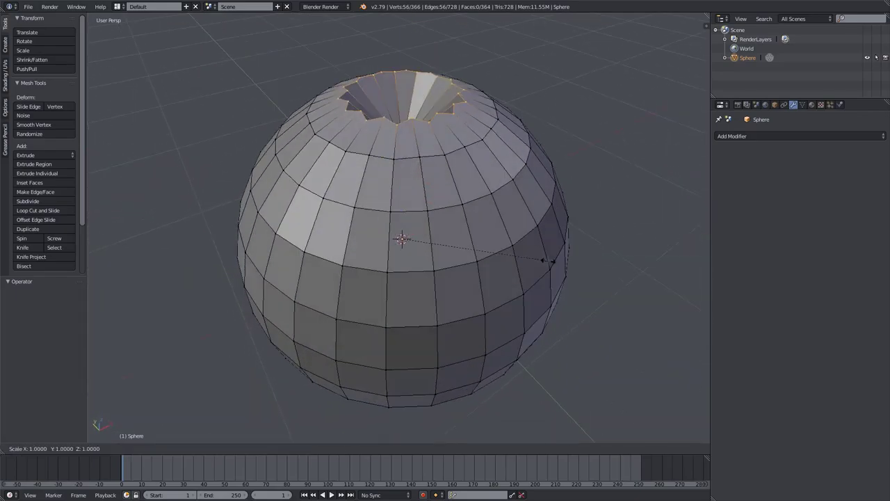
key("z")
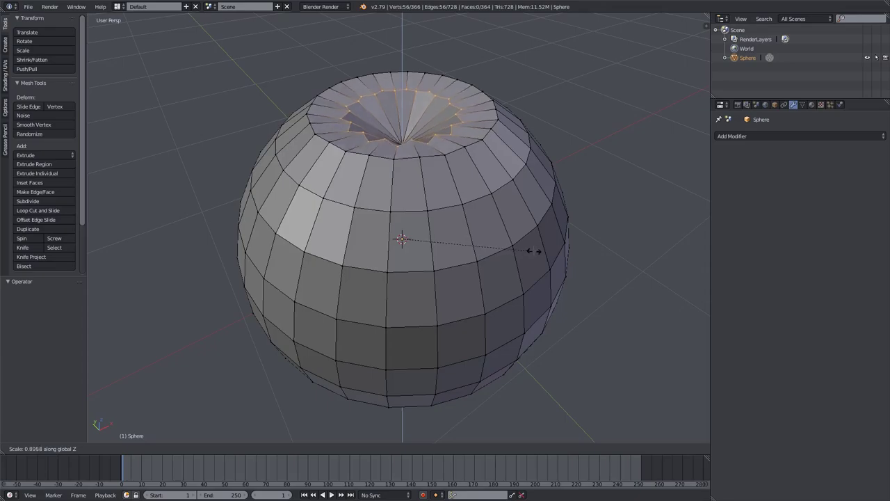
left_click(539, 253)
- Add a single centred loop cut in the ring of faces surrounding the top dimple
mouse_move(539, 253)
middle_mouse_down()
mouse_move(544, 221)
mouse_move(532, 268)
middle_mouse_up()
middle_click_drag(486, 186, 486, 219, "shift")
scroll(486, 220, "up", 3)
scroll(486, 220, "down", 2)
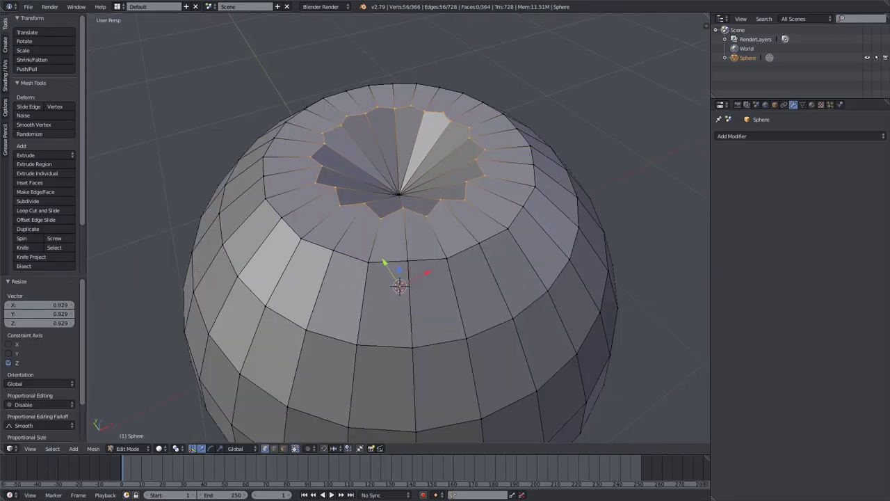
left_click(38, 210)
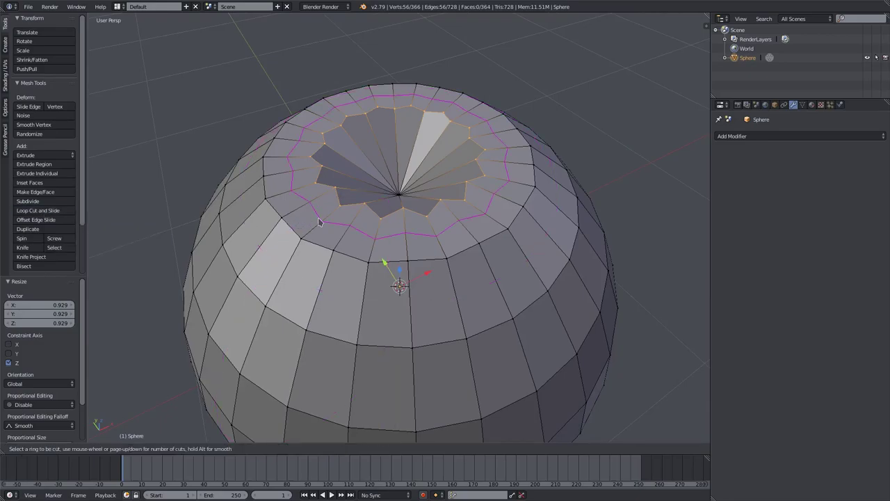
left_click(318, 217)
left_click(319, 217)
- Raise the new top loop about 0.043 along global Z and return to Object Mode
key("g")
key("z")
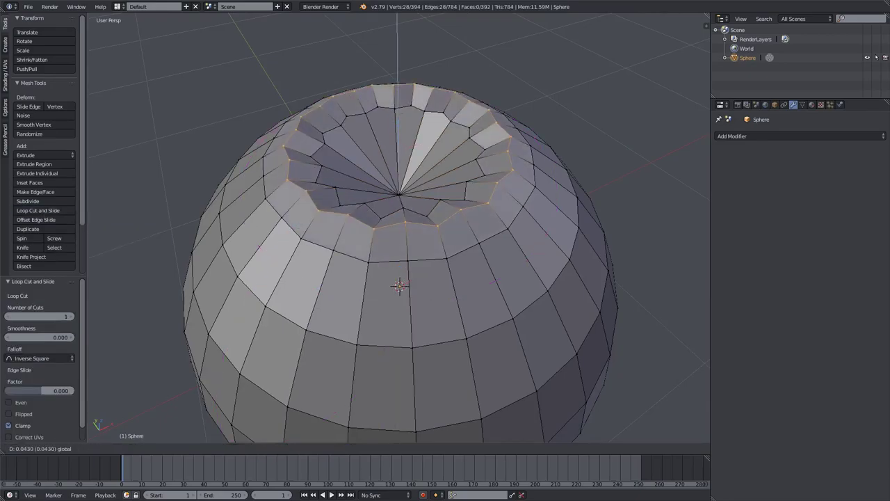
left_click(366, 169)
key("Tab")
mouse_move(365, 169)
middle_mouse_down()
mouse_move(369, 137)
mouse_move(373, 163)
middle_mouse_up()
scroll(423, 80, "down", 4)
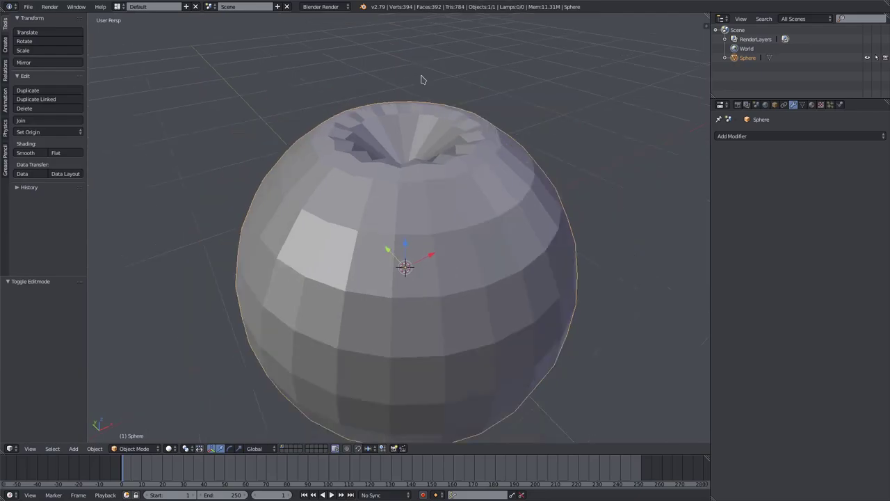
- In Edit Mode, add one centred loop cut in the ring of faces around the bottom dimple
middle_click_drag(410, 249, 411, 137)
scroll(366, 233, "up", 4)
key("Tab")
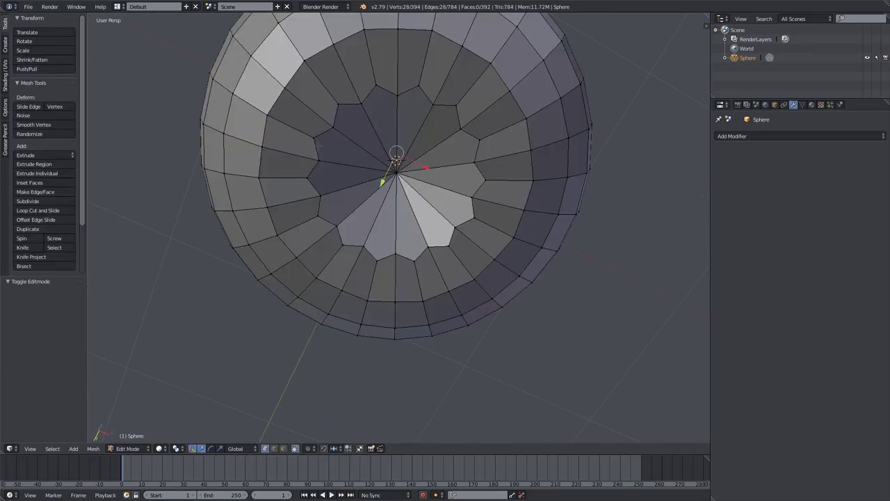
middle_click_drag(353, 188, 348, 206)
left_click(40, 211)
left_click(297, 262)
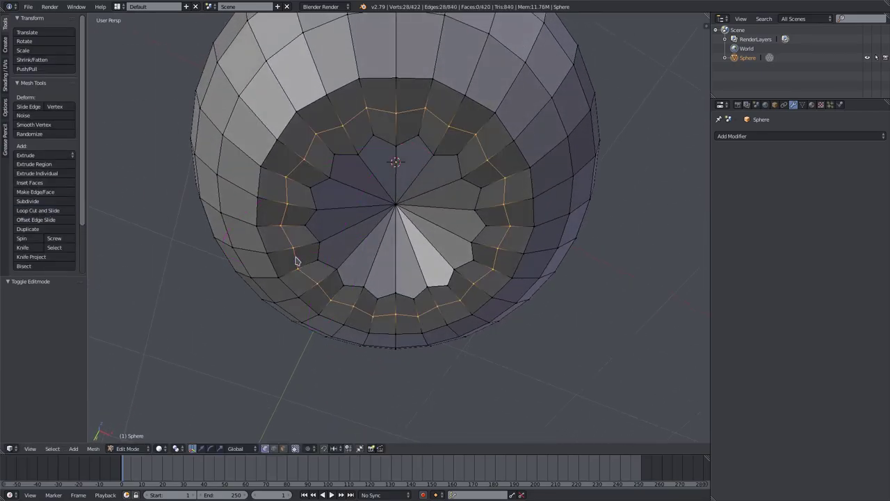
right_click(297, 262)
- Move the new bottom loop slightly downward along global Z and return to Object Mode
middle_click_drag(298, 262, 307, 323)
left_click_drag(413, 323, 413, 325)
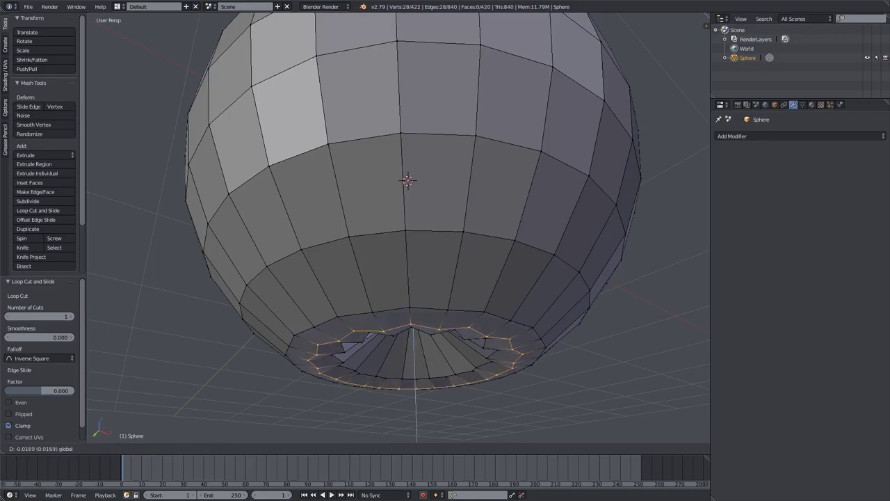
key("Tab")
middle_click_drag(400, 389, 405, 346)
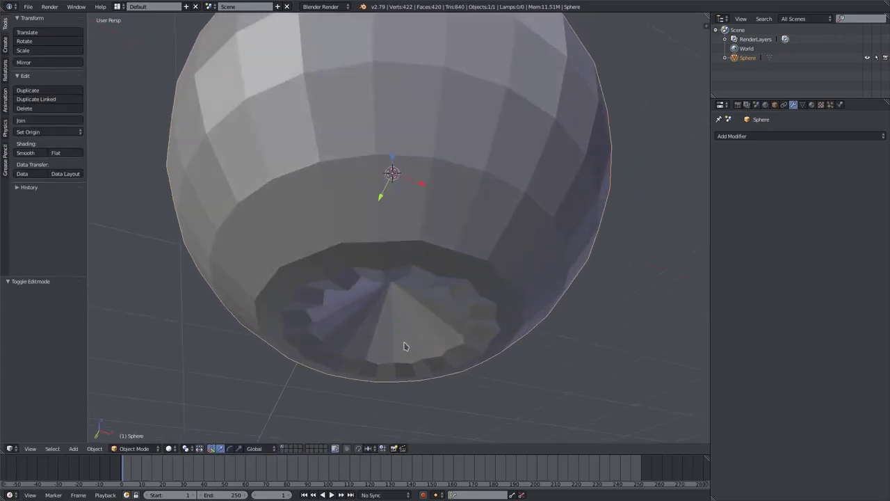
scroll(406, 345, "down", 4)
middle_click_drag(426, 209, 426, 309)
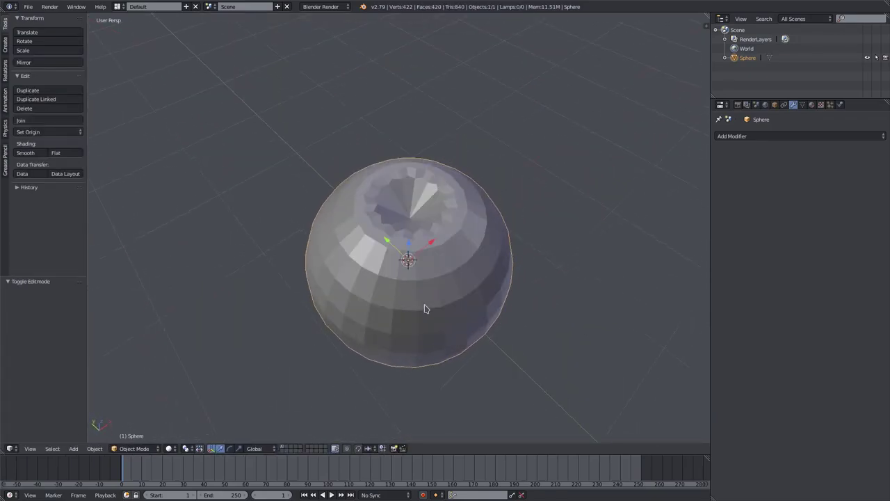
- Add a Subdivision Surface modifier with a view level of 2 and set the sphere to smooth shading
left_click(811, 135)
left_click(697, 291)
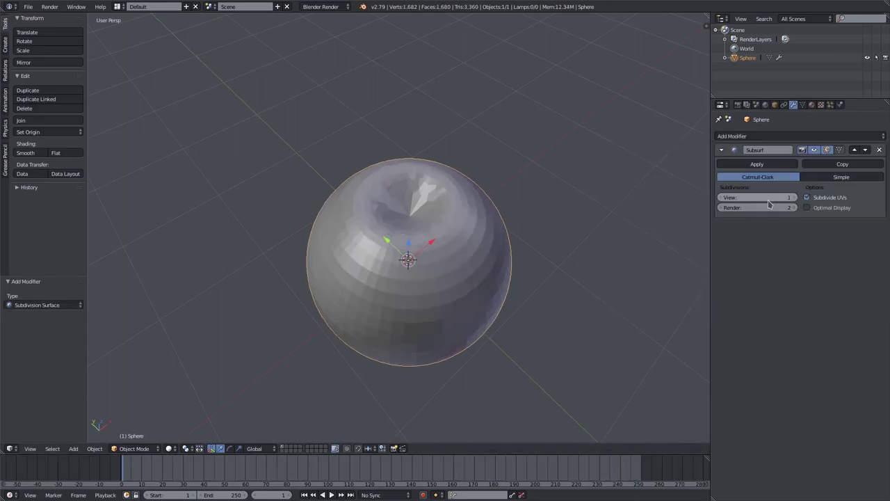
left_click(793, 199)
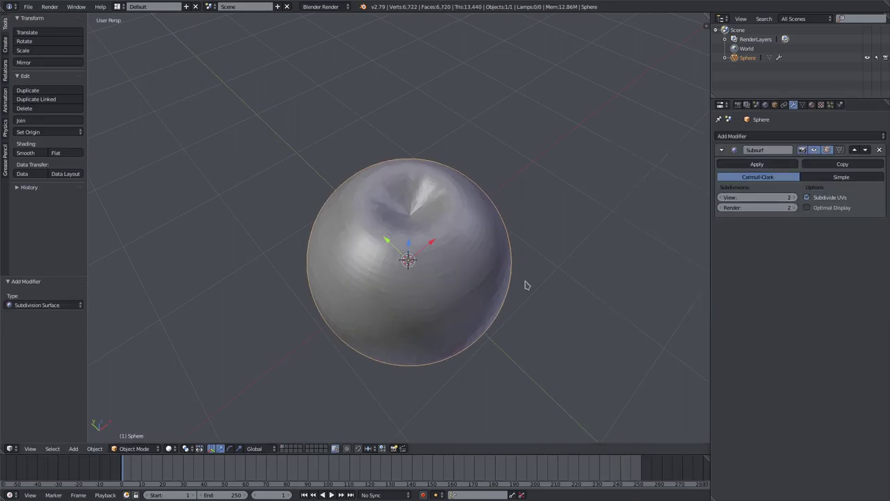
middle_click_drag(524, 285, 470, 270)
left_click(25, 153)
mouse_move(490, 209)
middle_mouse_down()
mouse_move(491, 243)
mouse_move(433, 284)
mouse_move(445, 213)
mouse_move(456, 229)
middle_mouse_up()
- In Edit Mode, start selecting every second vertical edge loop around the sphere, correcting any wrongly picked loops
key("Tab")
scroll(445, 213, "down", 2)
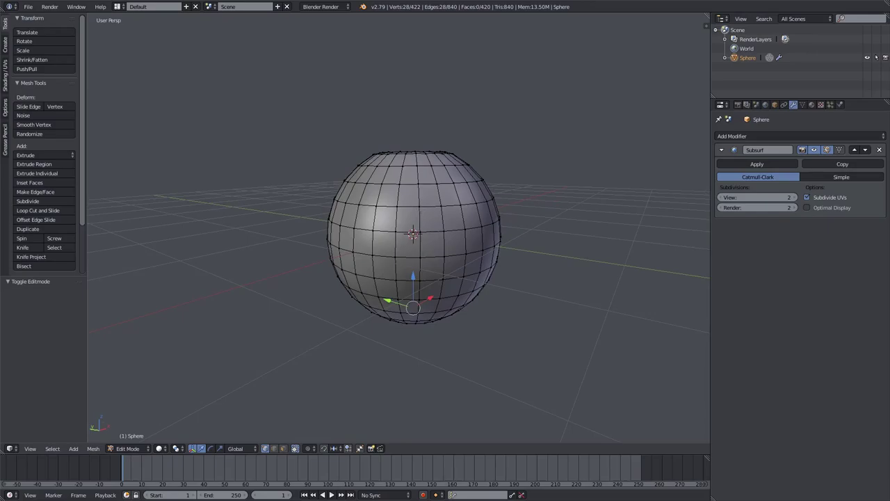
right_click(420, 212, "alt+shift")
middle_click_drag(421, 211, 389, 224)
right_click(424, 214, "alt+shift")
right_click(393, 221, "alt+shift")
key("ctrl+z")
right_click(398, 200, "alt+shift")
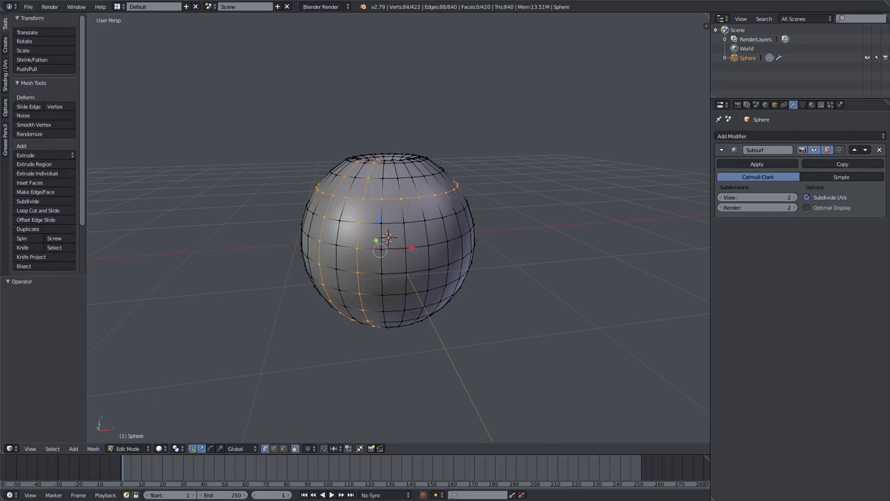
key("ctrl+z")
right_click(404, 211, "alt+shift")
middle_click_drag(407, 212, 377, 208)
right_click(397, 207, "alt+shift")
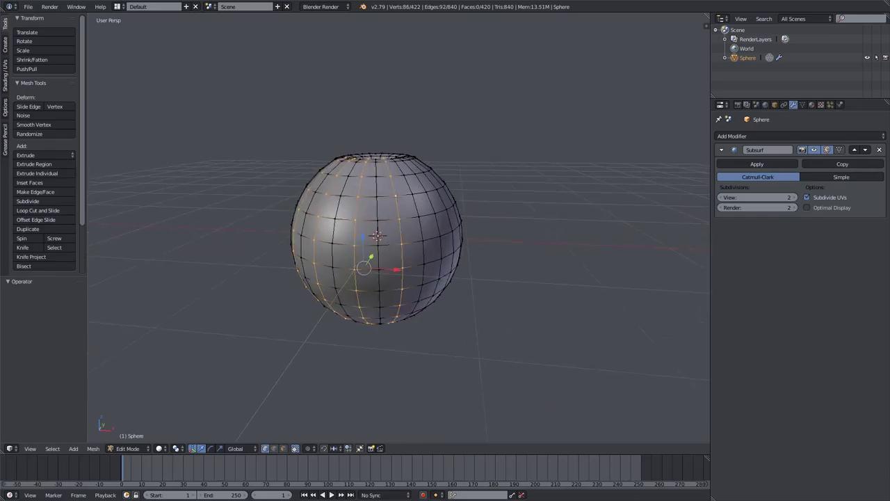
right_click(434, 204, "alt+shift")
middle_click_drag(434, 205, 384, 211)
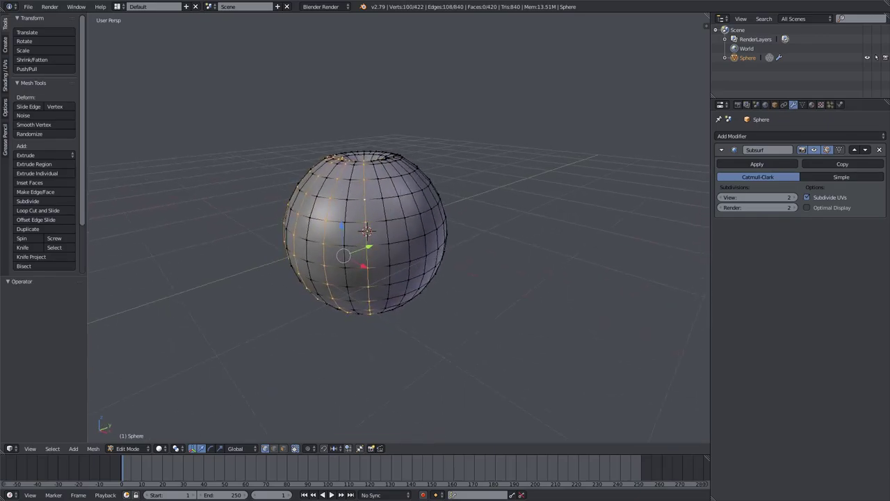
right_click(402, 207, "alt+shift")
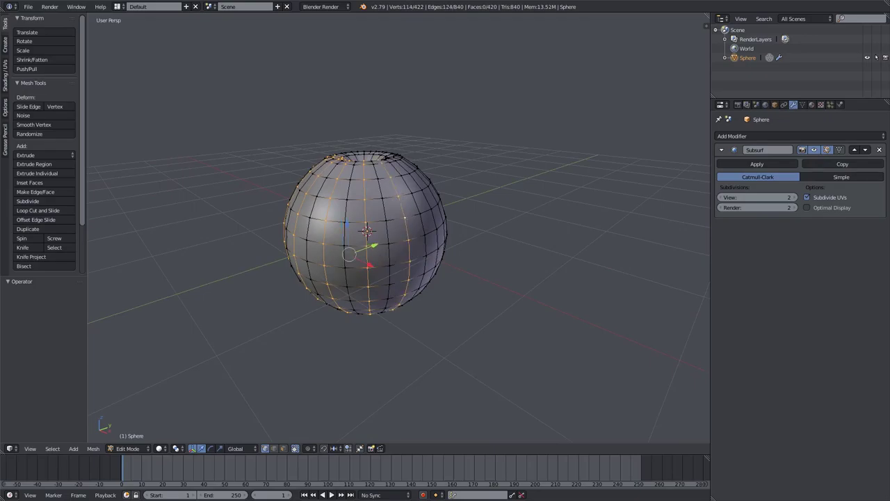
- Extend the selection with further alternate vertical edge loops along the sphere's next side, undoing horizontal loops picked by mistake
middle_click_drag(401, 208, 369, 200)
right_click(393, 195, "alt+shift")
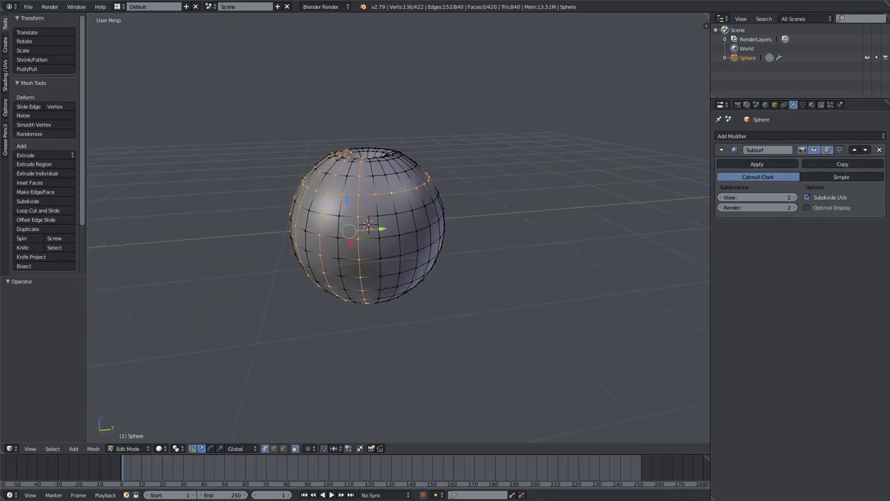
key("ctrl+z")
right_click(394, 213, "alt+shift")
key("ctrl+z")
right_click(400, 221, "alt+shift")
middle_click_drag(400, 222, 351, 232)
right_click(391, 196, "alt+shift")
key("ctrl+z")
right_click(390, 216, "alt+shift")
key("ctrl+z")
right_click(388, 226, "alt+shift")
right_click(399, 215, "alt+shift")
key("ctrl+z")
right_click(400, 218, "alt+shift")
right_click(412, 222, "alt+shift")
right_click(418, 232, "alt+shift")
- Add the last alternate vertical edge loops so that every second one around the sphere is selected
middle_click_drag(417, 232, 382, 238)
right_click(406, 241, "alt+shift")
right_click(451, 241, "alt+shift")
middle_click_drag(451, 240, 452, 221)
right_click(445, 251, "alt+shift")
key("ctrl+z")
right_click(447, 246, "alt+shift")
scroll(418, 240, "up", 2)
middle_click_drag(556, 250, 556, 292)
- Scale the selected loops inward to about 0.884, and stretch them along global Z by about 1.108
key("s")
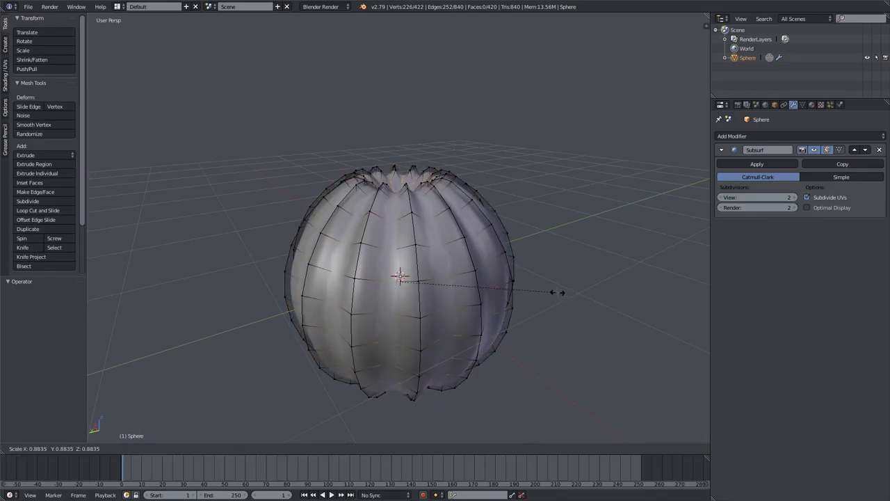
left_click(557, 292)
key("s")
key("z")
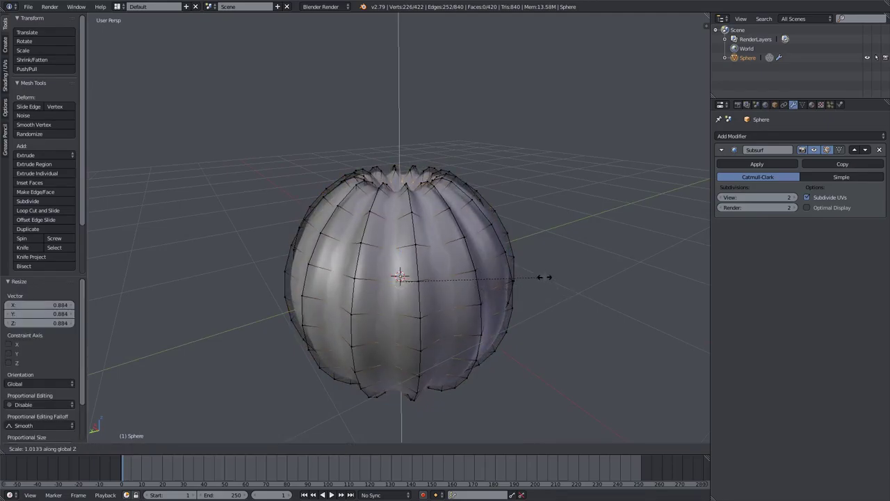
left_click(557, 260)
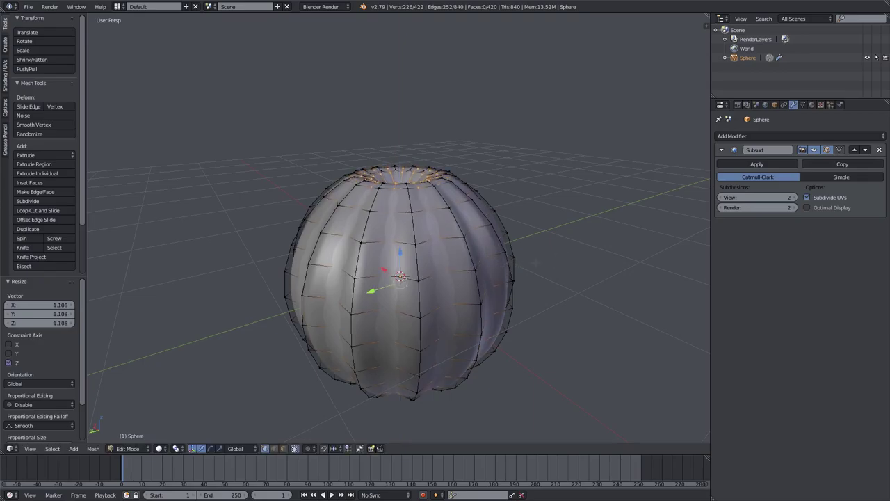
- Deepen the grooves by scaling the loops to about 0.821, stretch them along Z, and return to Object Mode
middle_click_drag(557, 260, 545, 198)
middle_click_drag(547, 165, 536, 265)
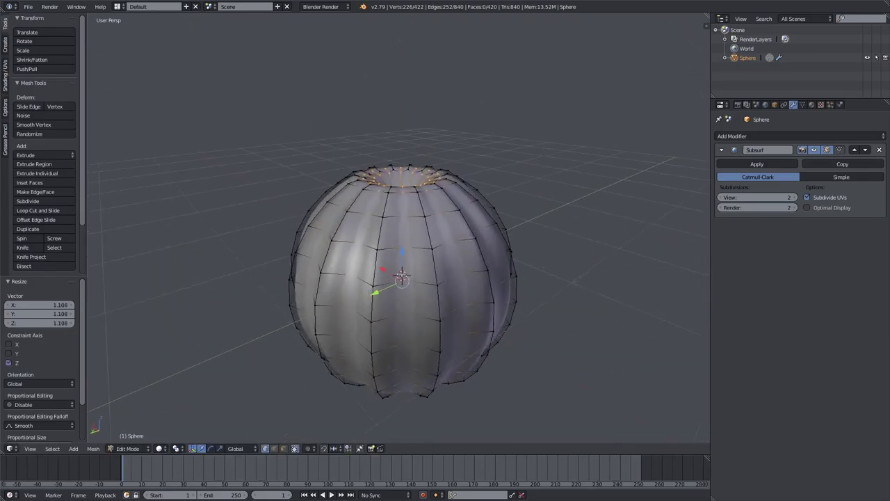
key("s")
left_click(555, 286)
key("s")
key("z")
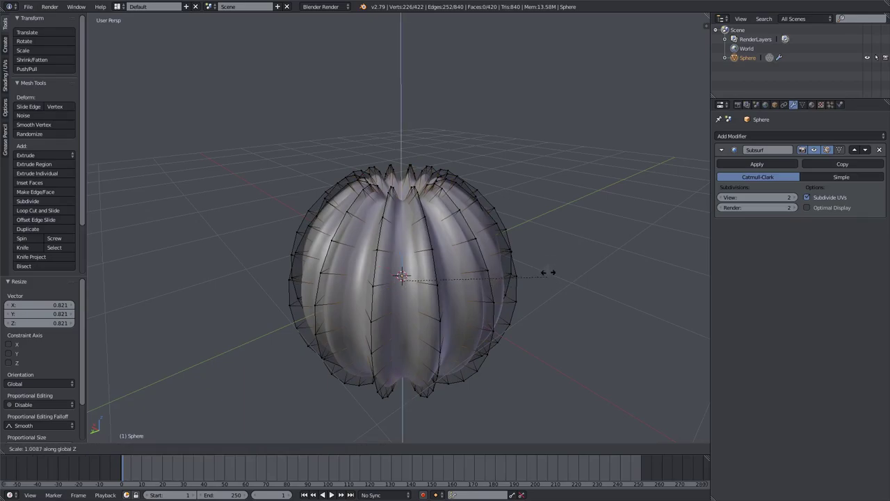
left_click(560, 208)
key("Tab")
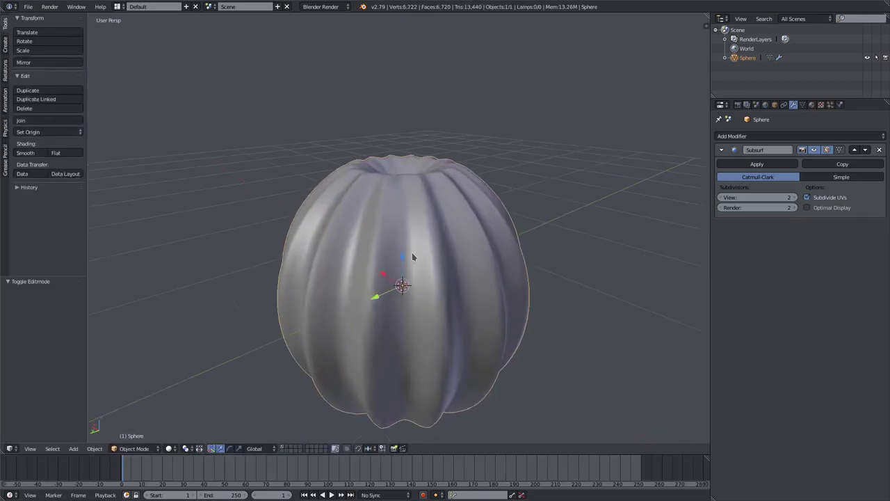
- Flatten the whole object along global Z to about 0.78 and enlarge it uniformly by about 1.41
middle_click_drag(413, 254, 528, 265)
scroll(546, 262, "down", 2)
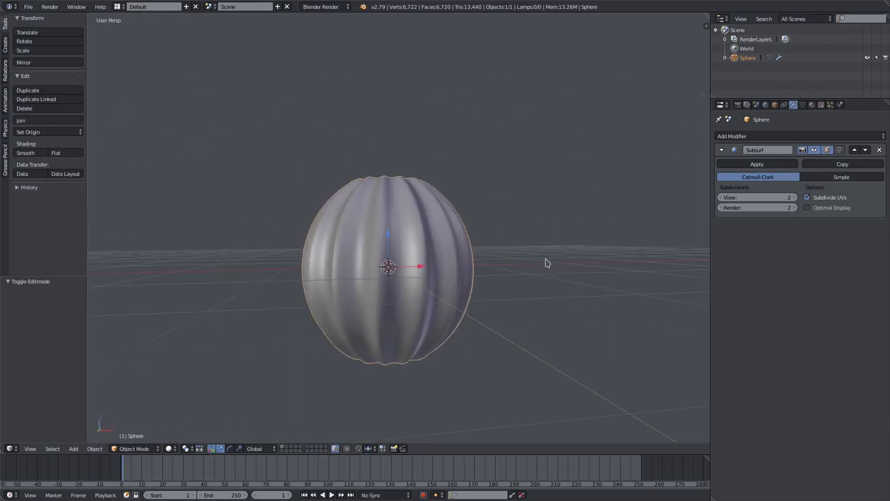
key("s")
key("z")
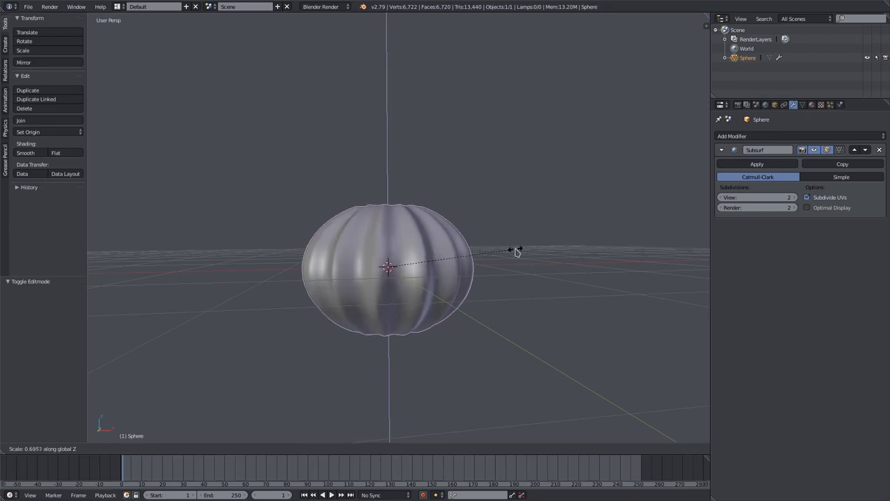
left_click(531, 257)
key("s")
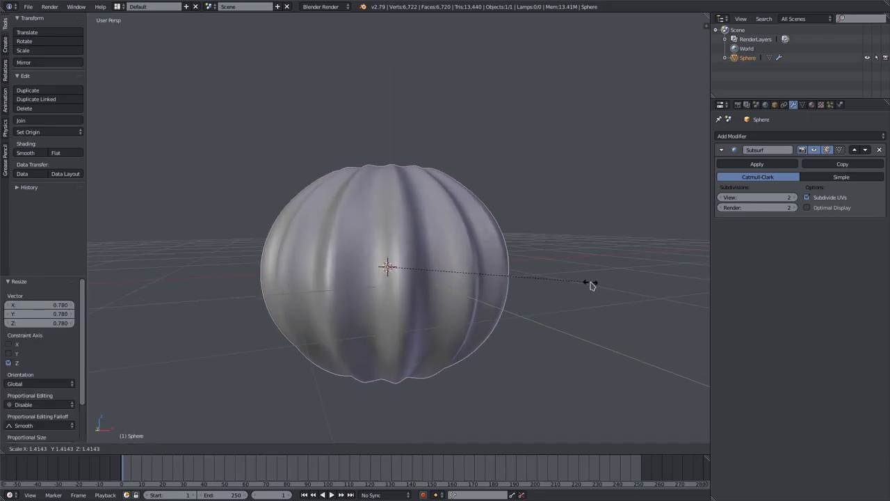
left_click(591, 285)
- Bevel the selected groove edge loops of the sphere with an offset of about 0.044 and one segment
middle_click_drag(590, 285, 381, 258)
scroll(328, 268, "up", 3)
key("Tab")
key("Tab")
scroll(396, 229, "down", 3)
middle_click_drag(403, 213, 418, 169)
key("Tab")
middle_click_drag(412, 266, 369, 208)
scroll(382, 247, "down", 3)
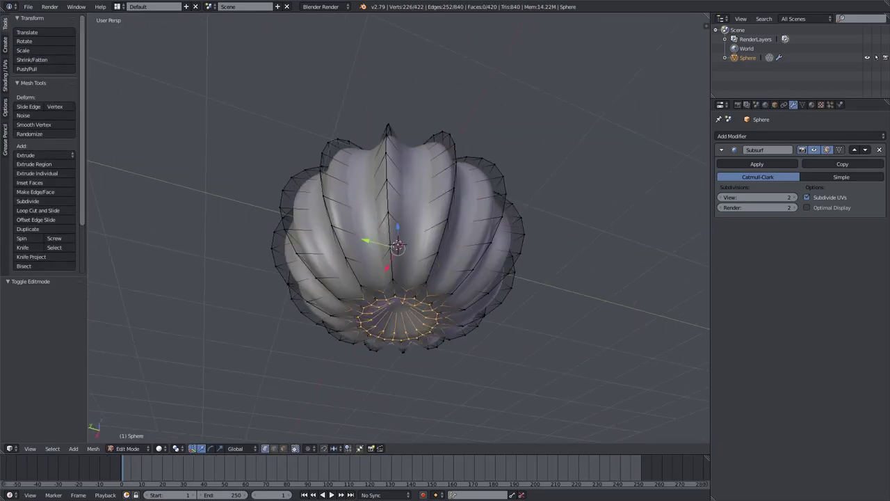
middle_click_drag(420, 243, 420, 289)
key("ctrl+b")
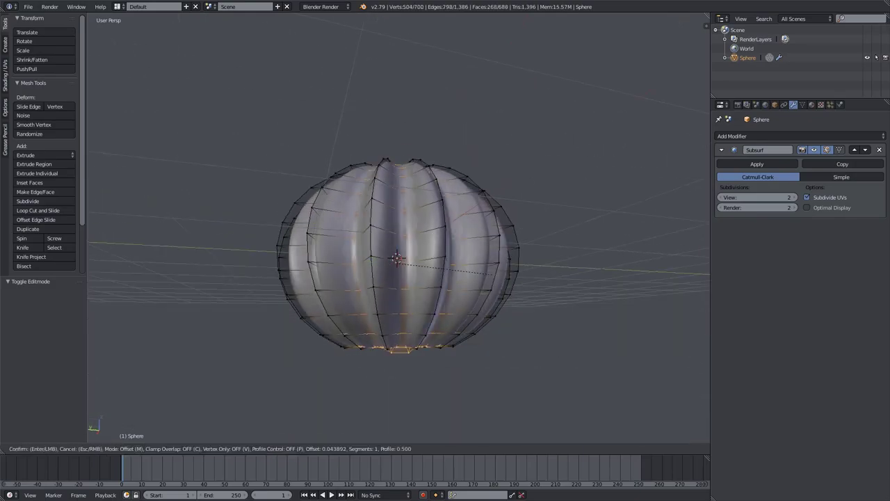
left_click(490, 274)
- Examine the bevelled grooves and the dimples at both poles, comparing the smooth surface with the mesh
middle_click_drag(445, 278, 437, 200)
key("Tab")
scroll(389, 202, "up", 4)
key("Tab")
key("Tab")
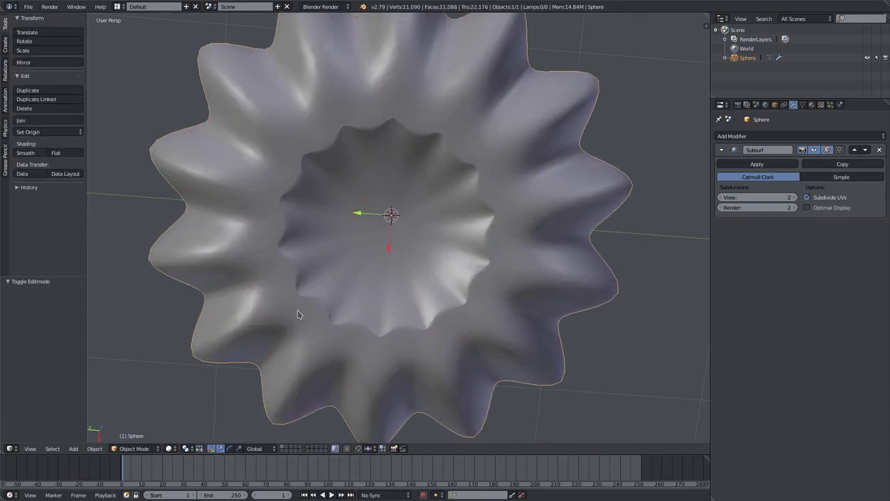
scroll(326, 311, "up", 3)
middle_click_drag(338, 309, 418, 411)
scroll(339, 281, "down", 5)
scroll(418, 250, "down", 1)
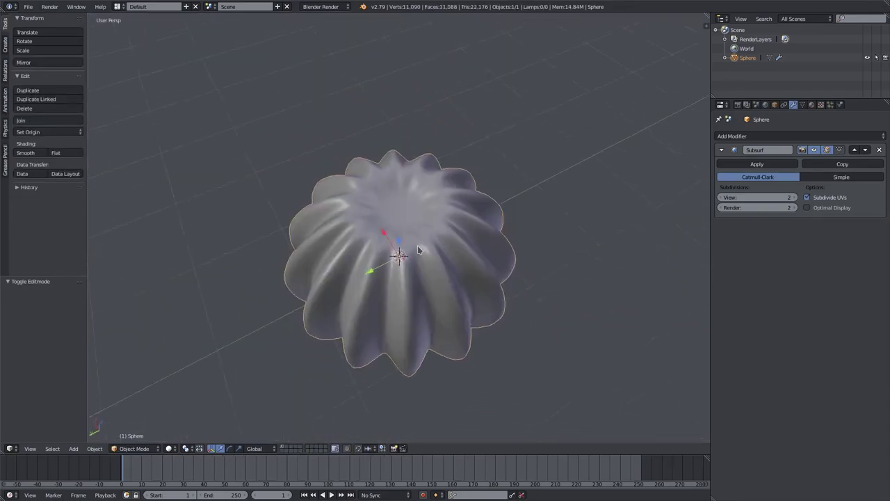
scroll(419, 250, "up", 2)
middle_click_drag(421, 238, 459, 316)
key("Tab")
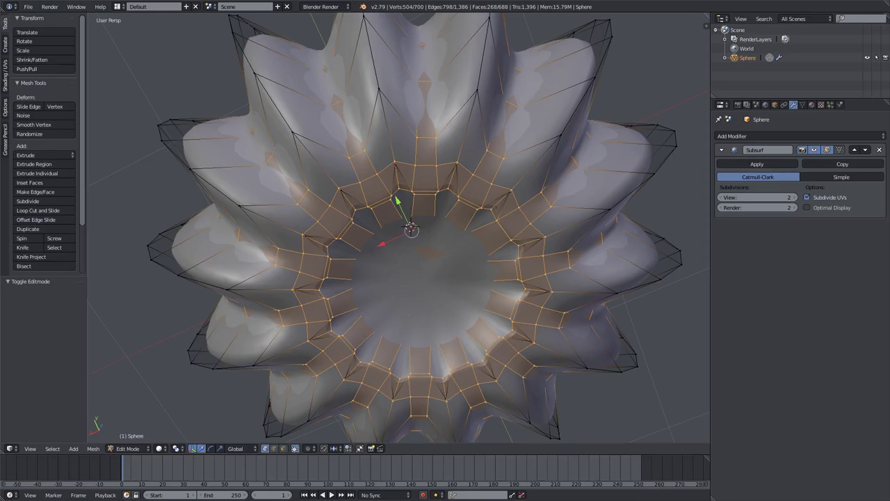
key("Tab")
key("Tab")
key("Tab")
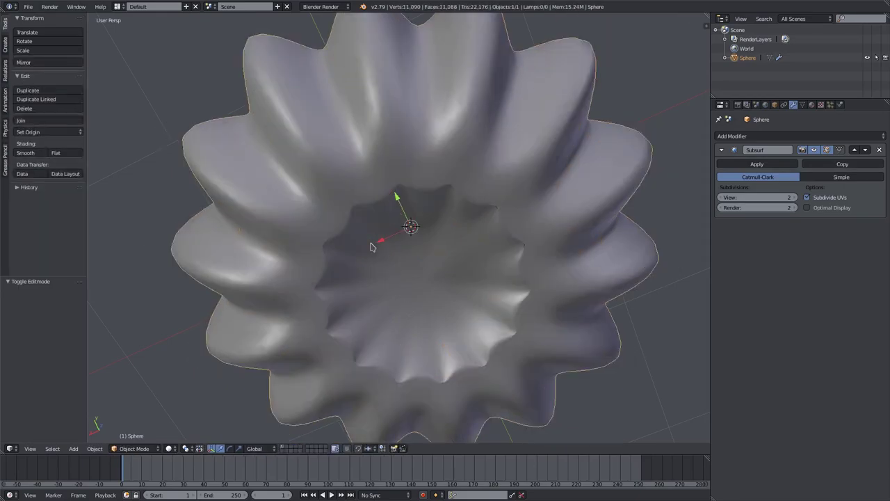
- Undo the bevel on the groove loops and drop the single-vertex selection made on the dimple's rim
key("Tab")
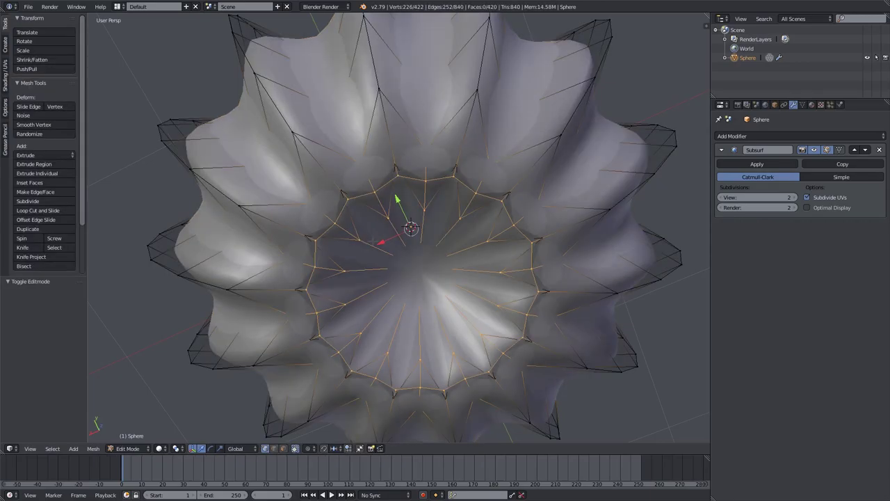
right_click(343, 226)
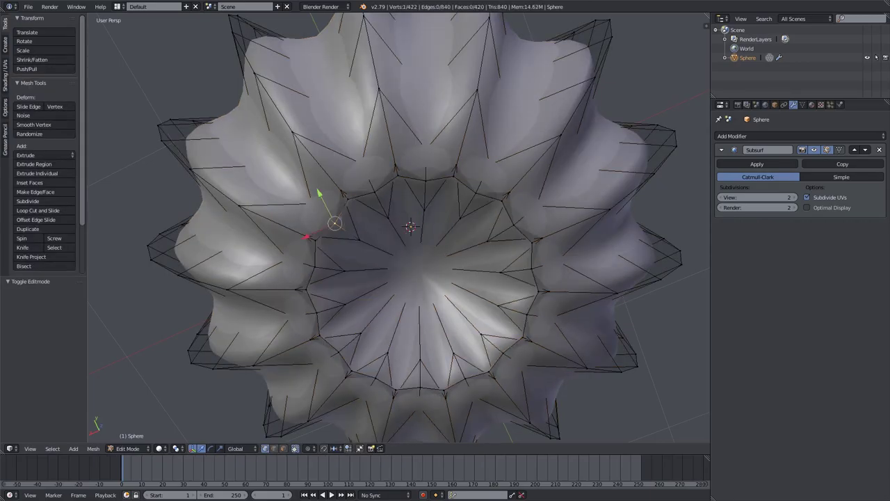
key("Tab")
key("Tab")
key("ctrl+z")
key("ctrl+z")
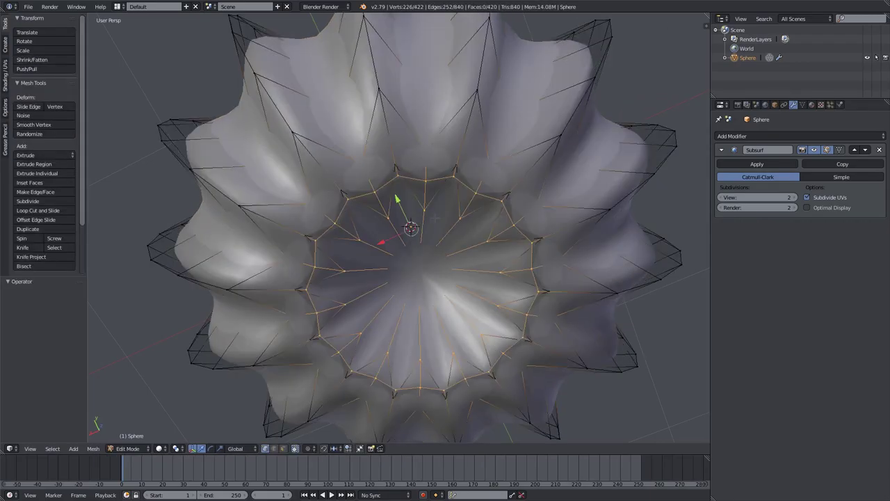
key("Tab")
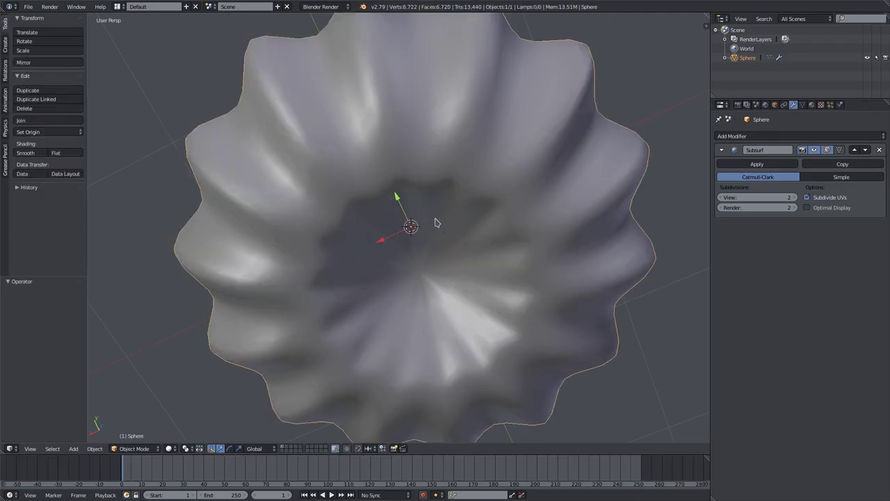
- Undo the groove shaping and smooth shading, going back to the ungrooved sphere with dimpled poles
key("ctrl+z")
key("Tab")
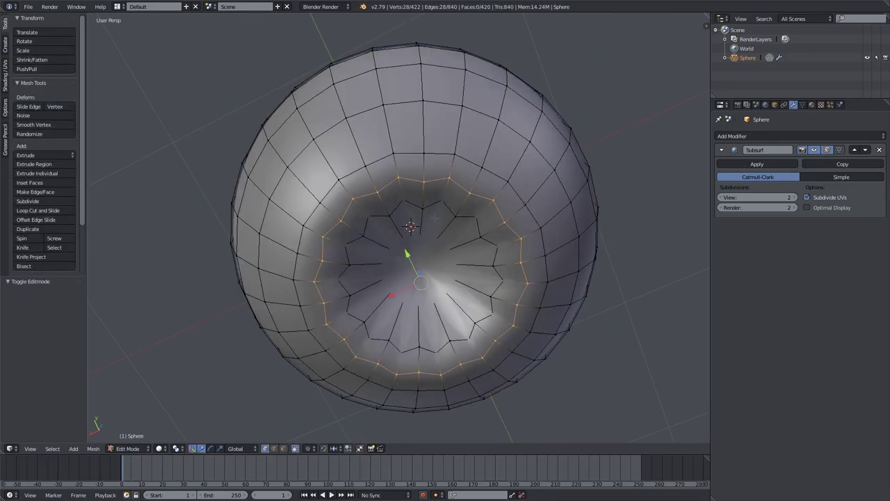
key("Tab")
key("ctrl+z")
key("ctrl+z")
key("ctrl+z")
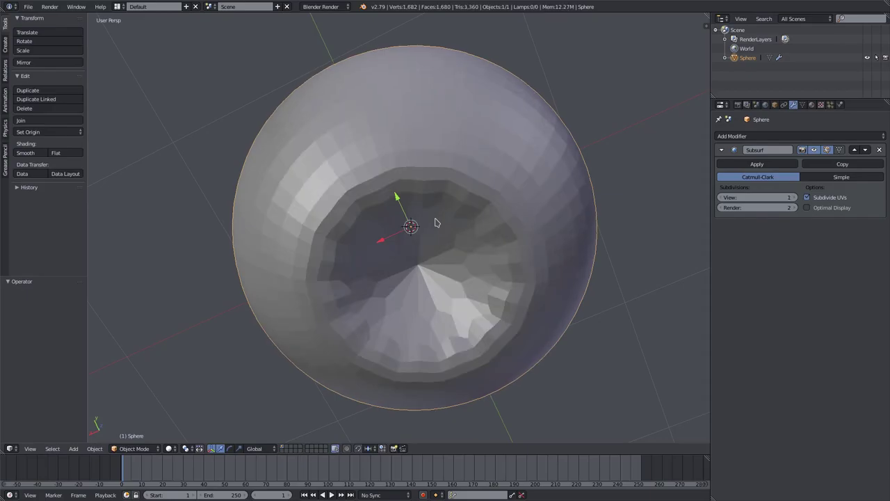
key("Tab")
- Examine the top dimple and its rim loop on the unsubdivided sphere from the front and from above
middle_click_drag(437, 223, 428, 240)
middle_click_drag(429, 240, 446, 143, "shift")
scroll(428, 97, "down", 1)
key("KP_1")
scroll(447, 143, "up", 1)
scroll(449, 212, "up", 7)
middle_click_drag(342, 331, 460, 226, "shift")
scroll(431, 186, "down", 5)
middle_click_drag(474, 64, 548, 425, "shift")
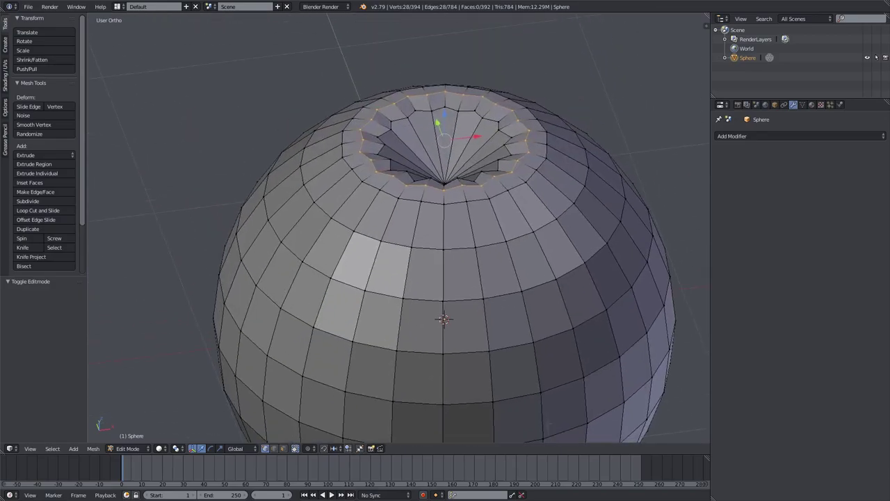
- Delete the vertices of the selected edge loop around the top dimple's rim
middle_click_drag(426, 261, 435, 193)
key("Tab")
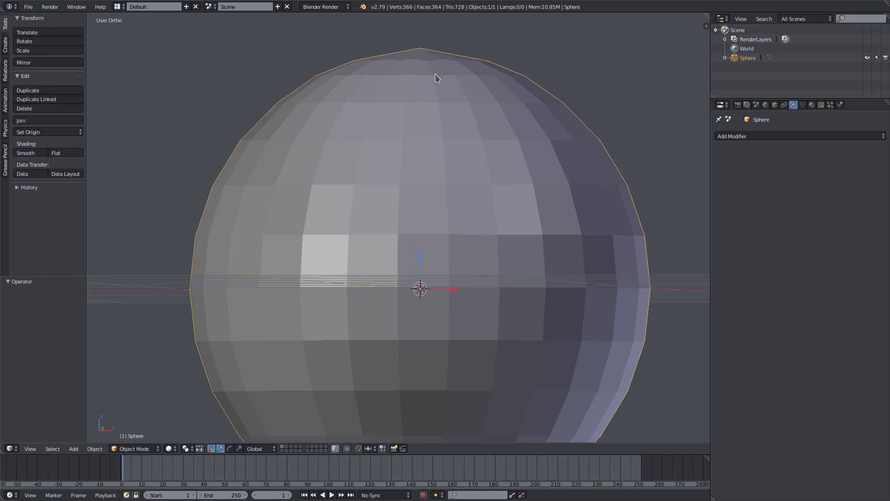
key("ctrl+z")
middle_click_drag(437, 76, 418, 217)
scroll(430, 180, "up", 4)
key("Tab")
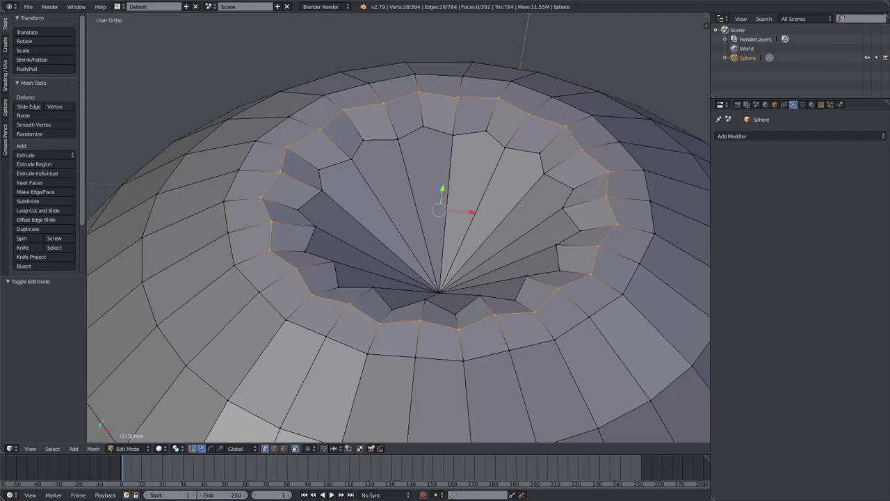
key("x")
left_click(473, 170)
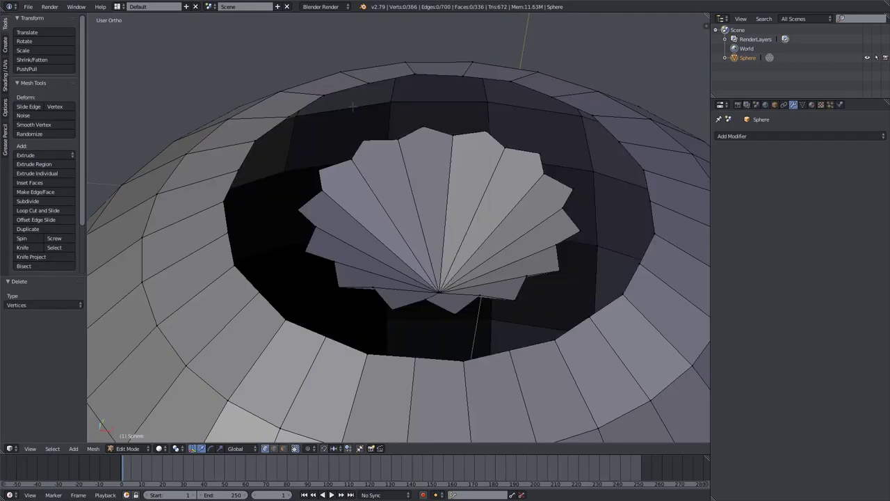
- Select the boundary loop of the open hole at the top, and undo the vertex deletion
right_click(367, 84, "alt")
middle_click_drag(369, 88, 372, 30)
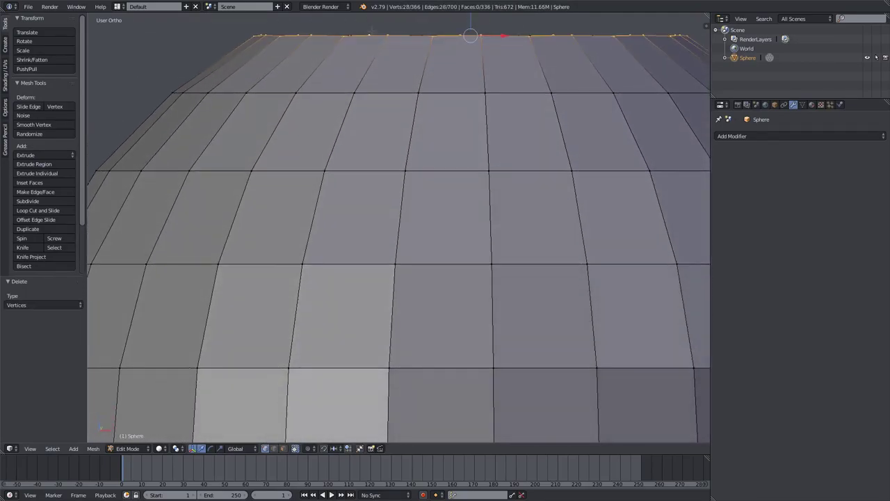
middle_click_drag(430, 56, 432, 88)
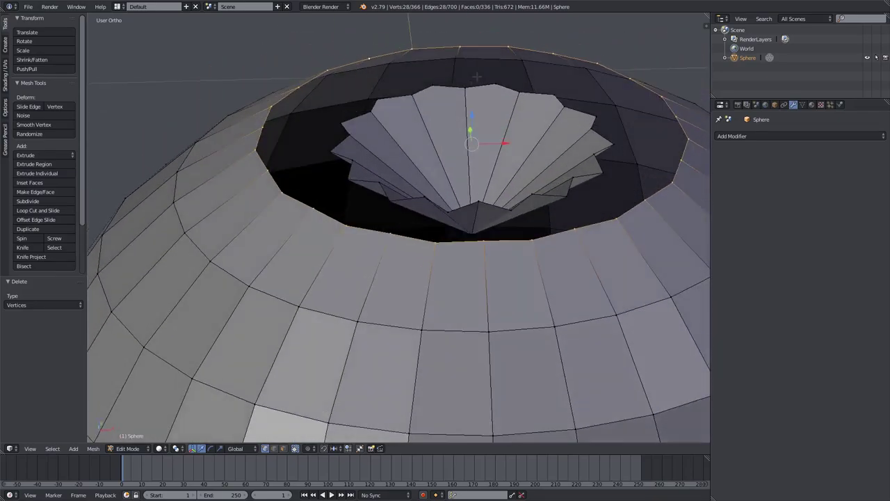
key("Tab")
key("ctrl+z")
- Switch the sphere's mesh to face selection for the dimple at the bottom pole
scroll(460, 254, "down", 5)
middle_click_drag(460, 253, 466, 145)
key("Tab")
left_click(282, 448)
scroll(445, 230, "up", 3)
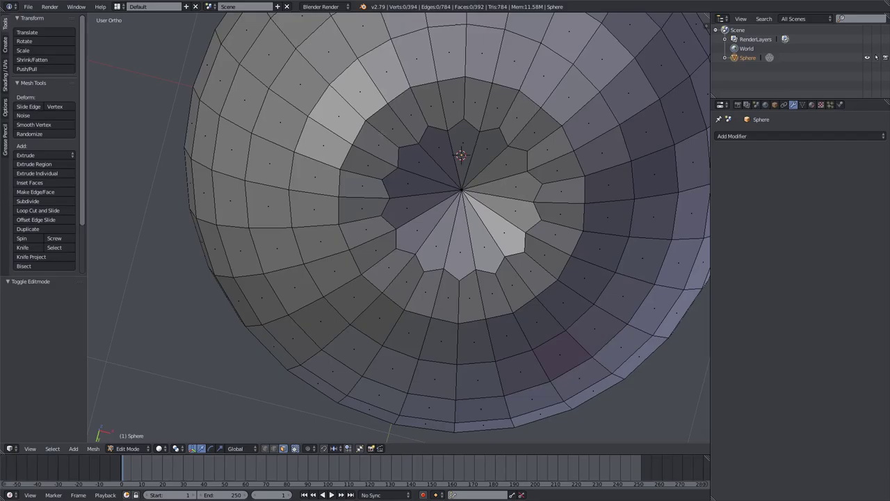